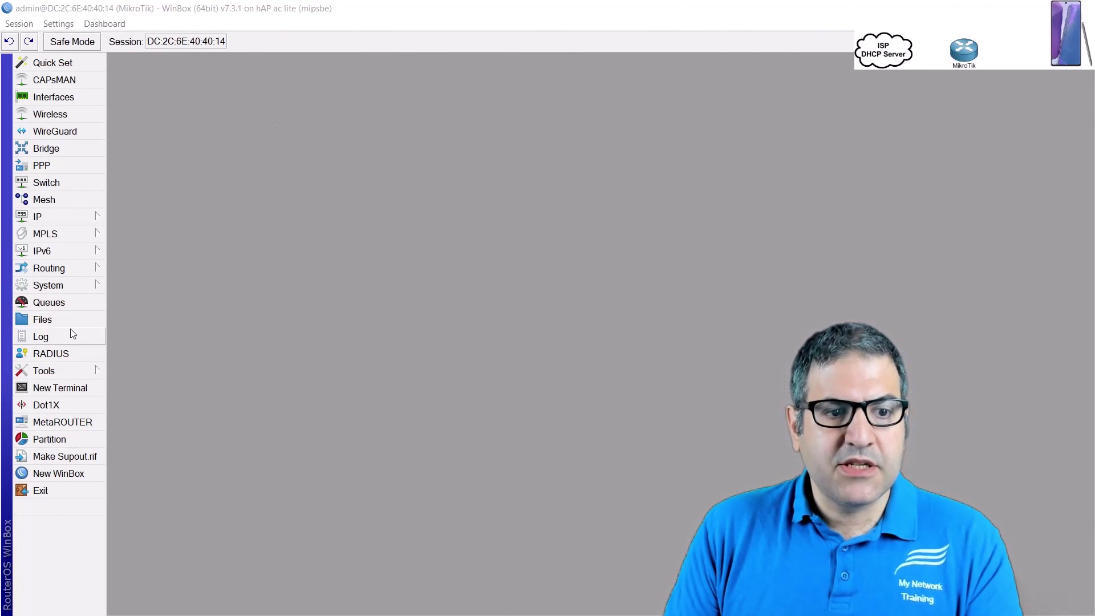
click(86, 392)
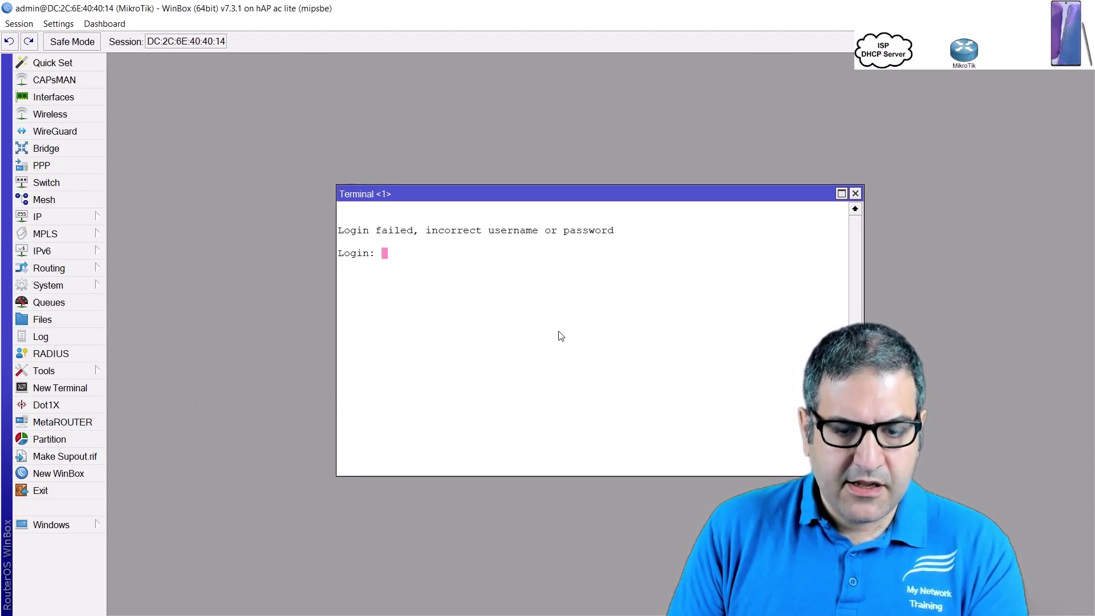
text(admin)
key(Return)
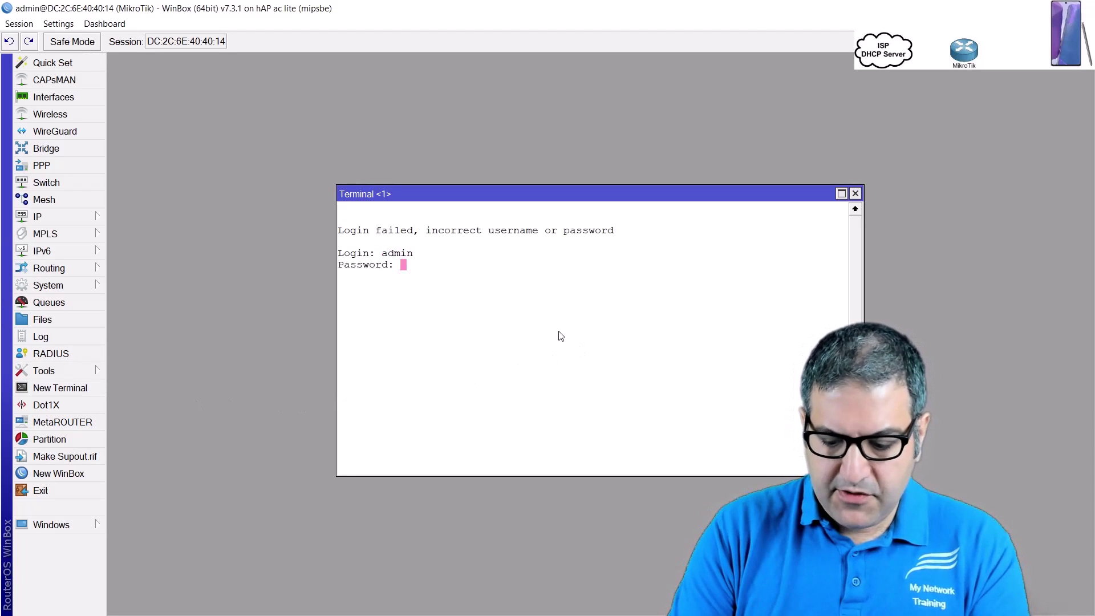
key(Return)
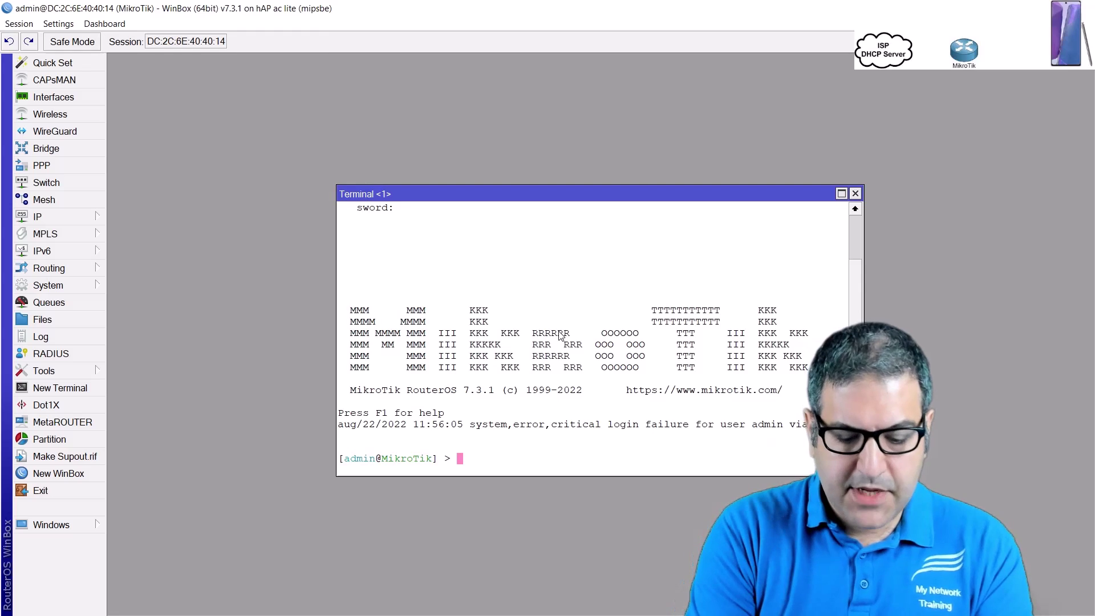
text(export)
key(Return)
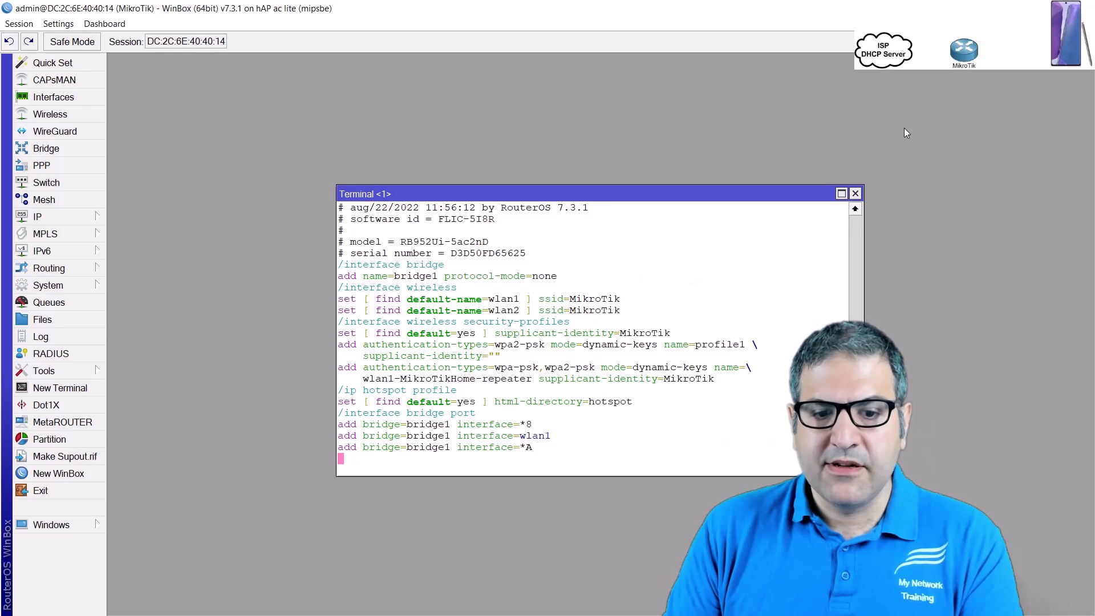
click(855, 195)
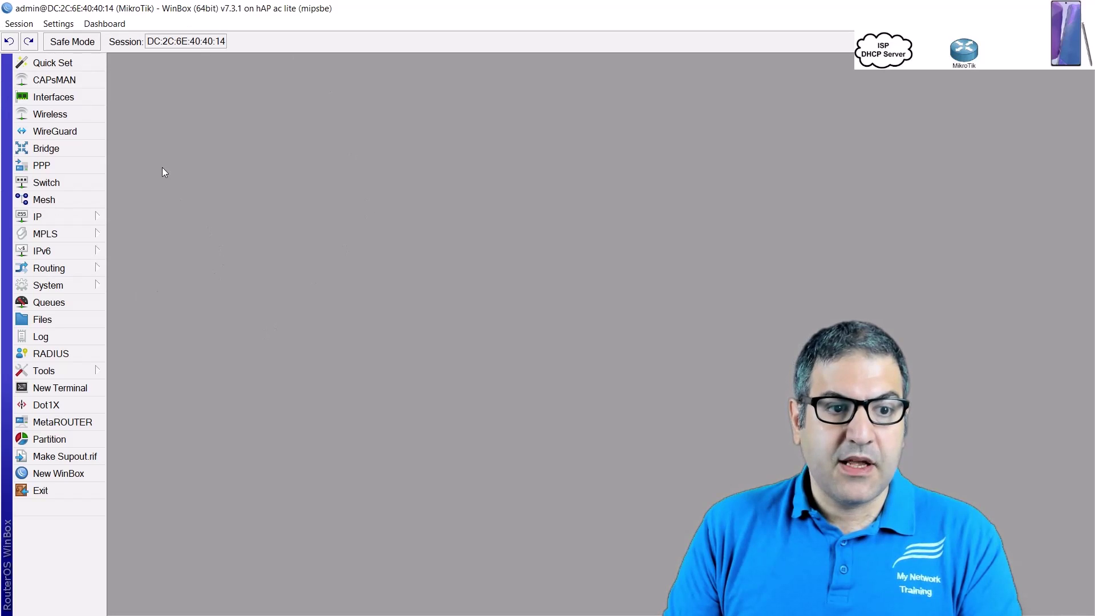
Show the wireless interfaces list and launch Setup Repeater for wlan1, moving its window left
click(75, 119)
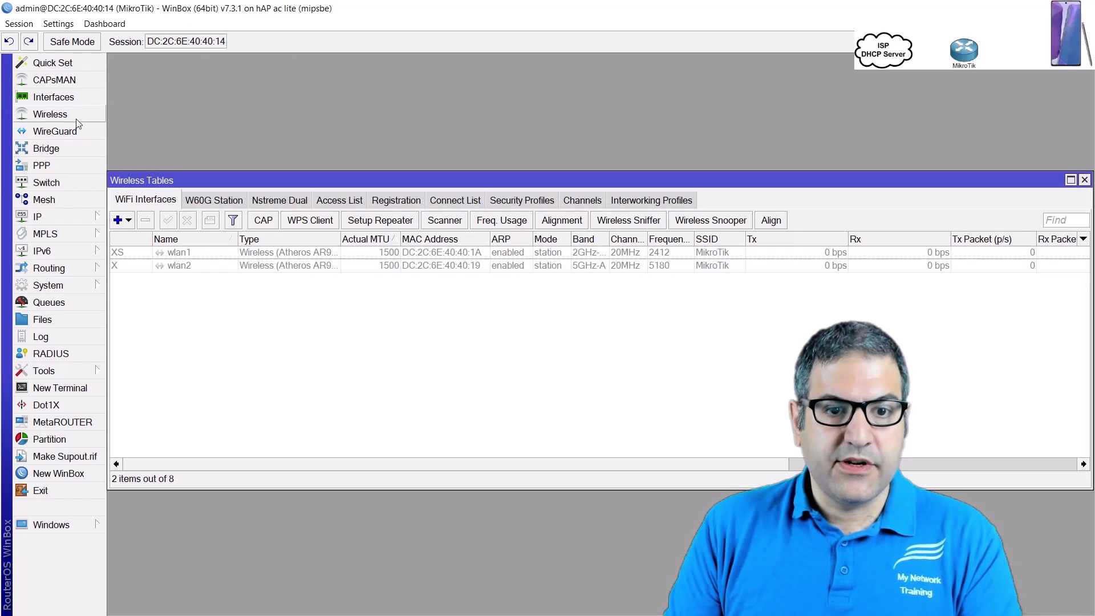
click(369, 226)
drag(554, 277, 376, 301)
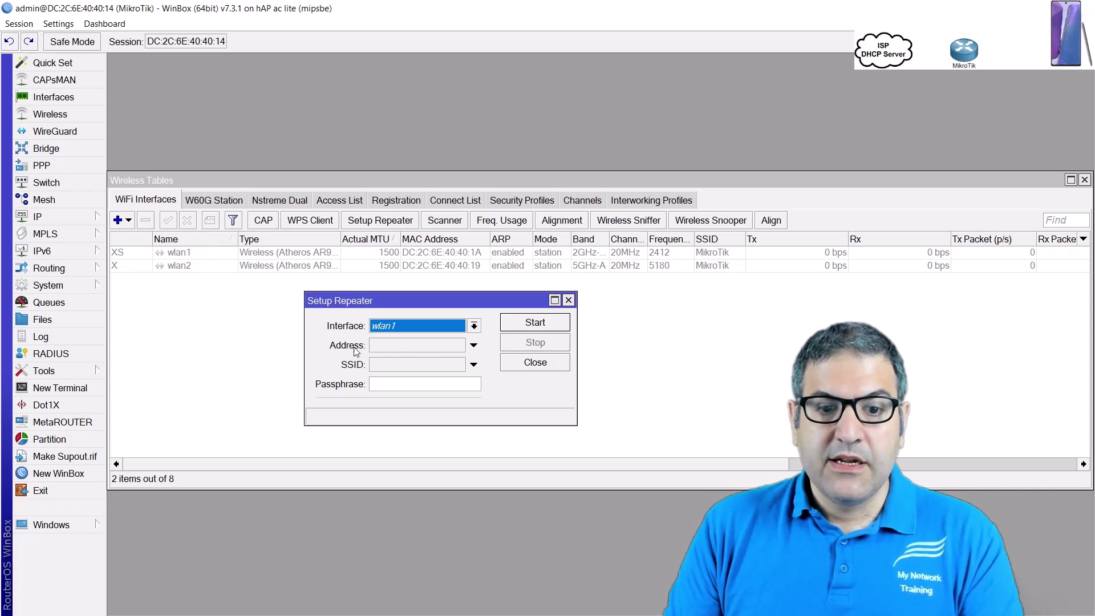
Run Setup Repeater on wlan1 with SSID MikroTikHome and its passphrase, creating virtual AP wlan5
click(405, 366)
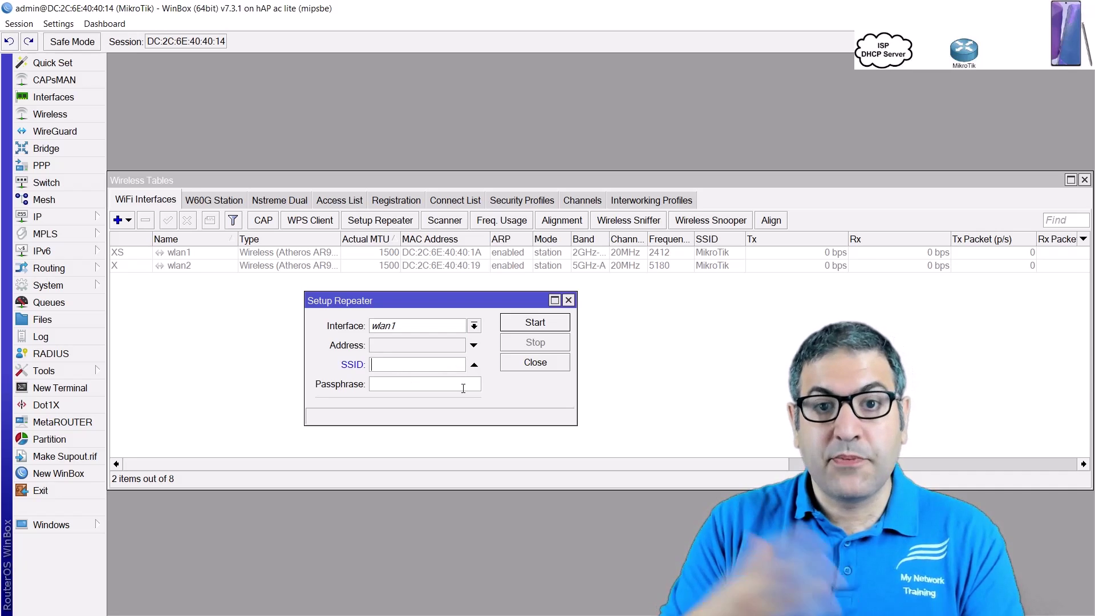
text(MikroTikHome)
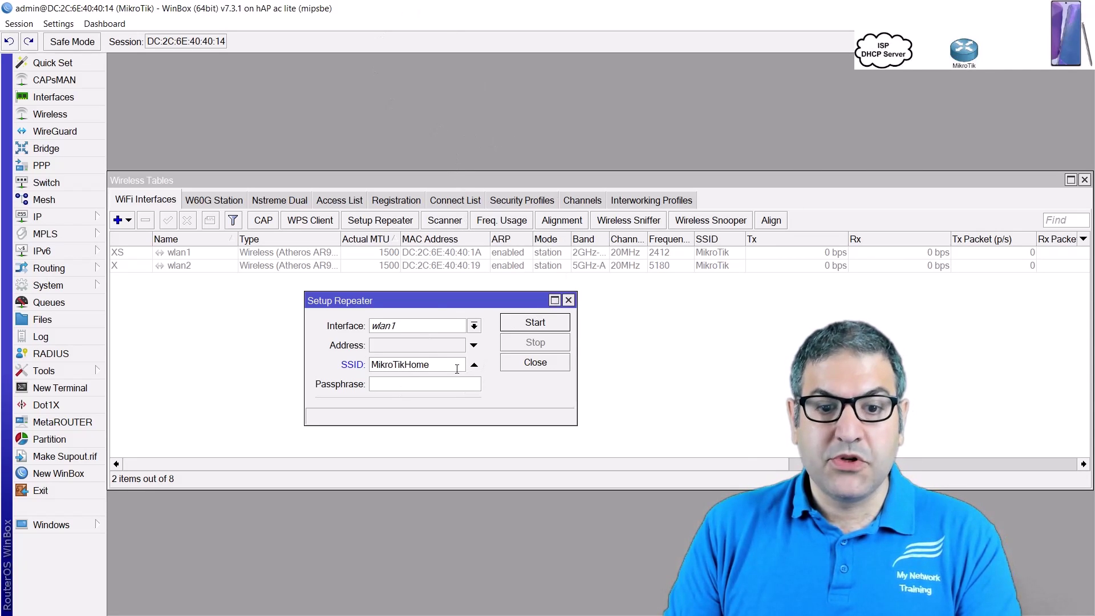
double_click(433, 366)
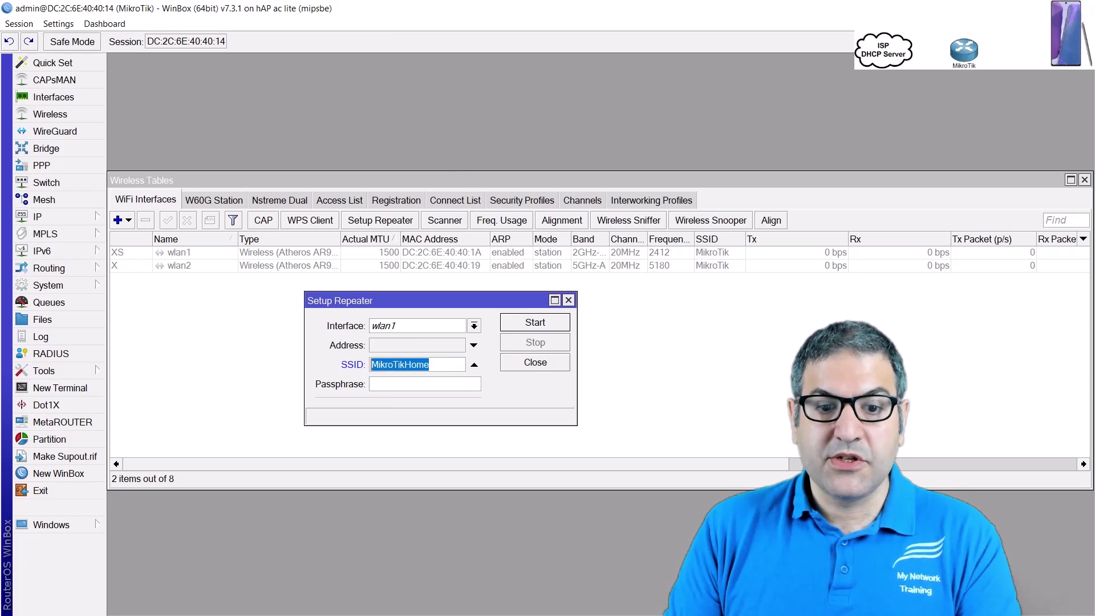
click(404, 389)
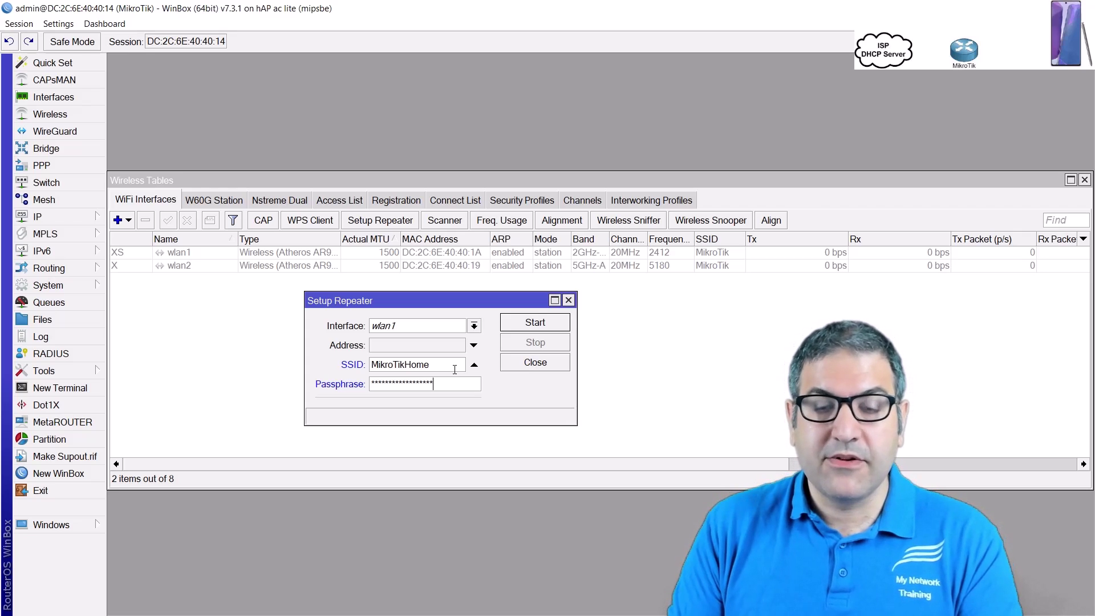
click(540, 323)
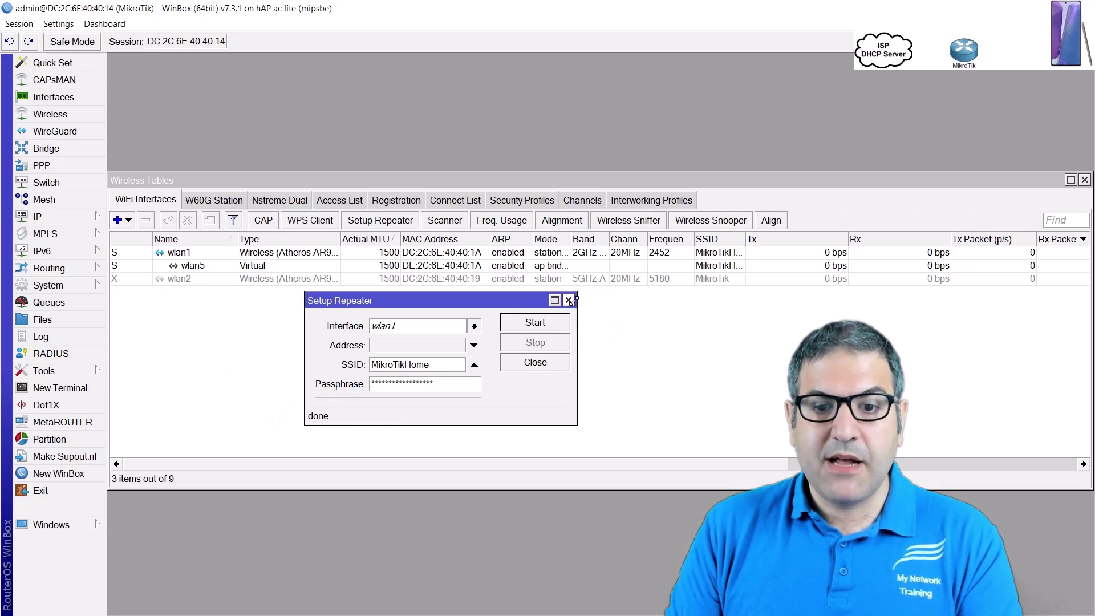
Close the repeater setup and select wlan1, then wlan5, in Wireless Tables
click(536, 361)
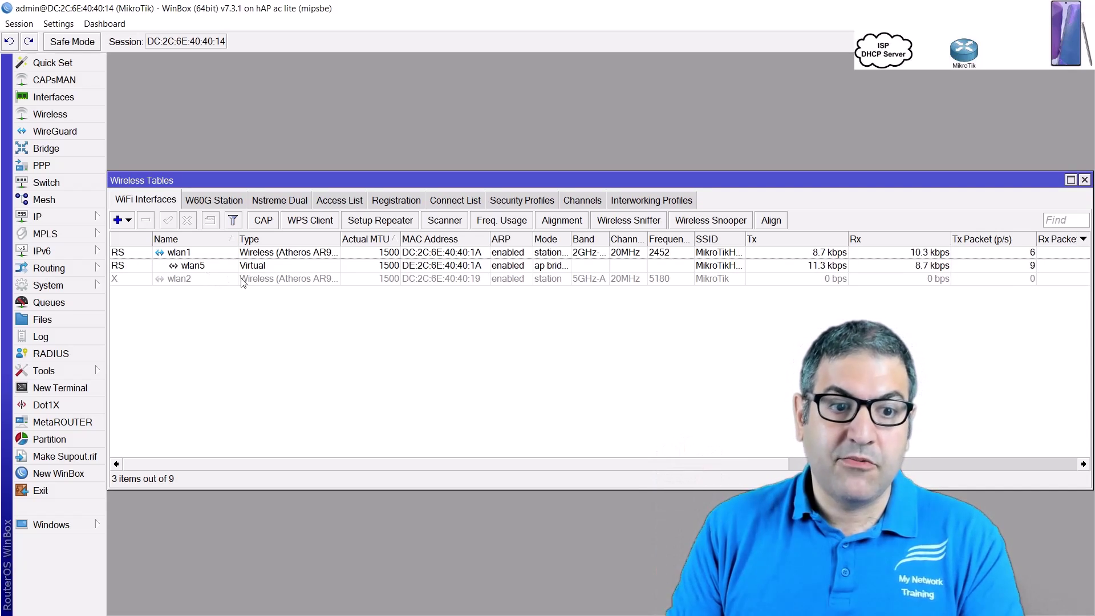
click(174, 255)
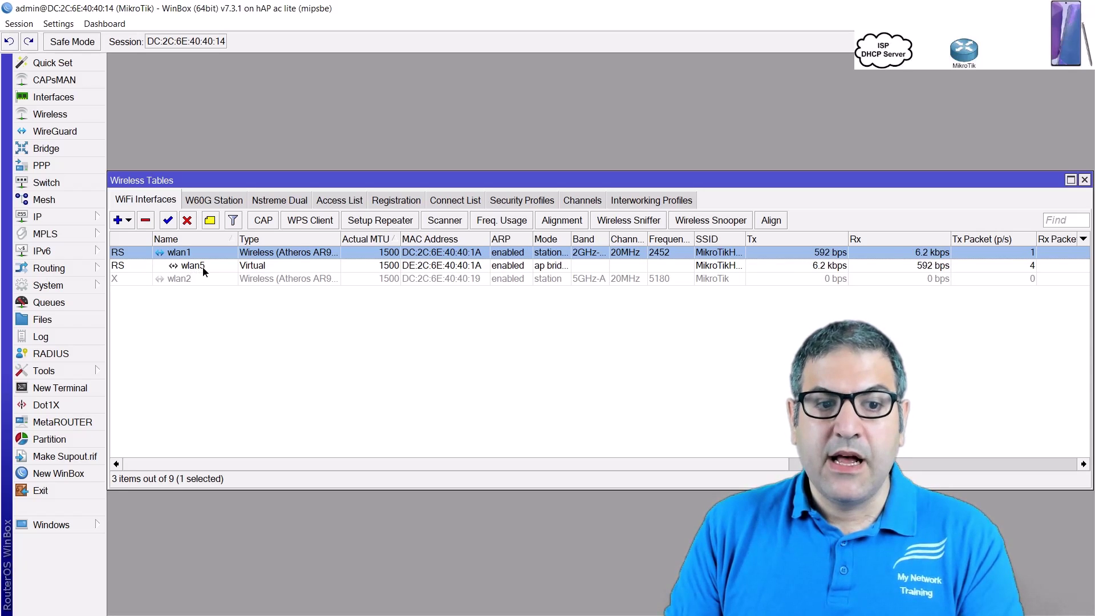
click(205, 268)
Check that wlan5's SSID is MikroTikHome, then close its settings unchanged
double_click(204, 268)
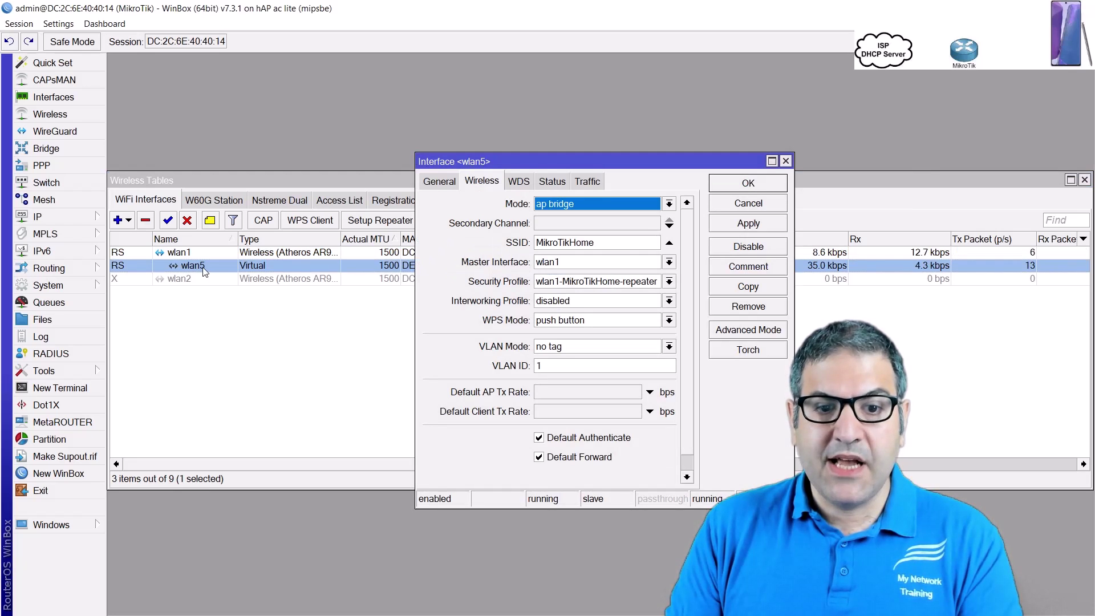
click(622, 242)
double_click(564, 242)
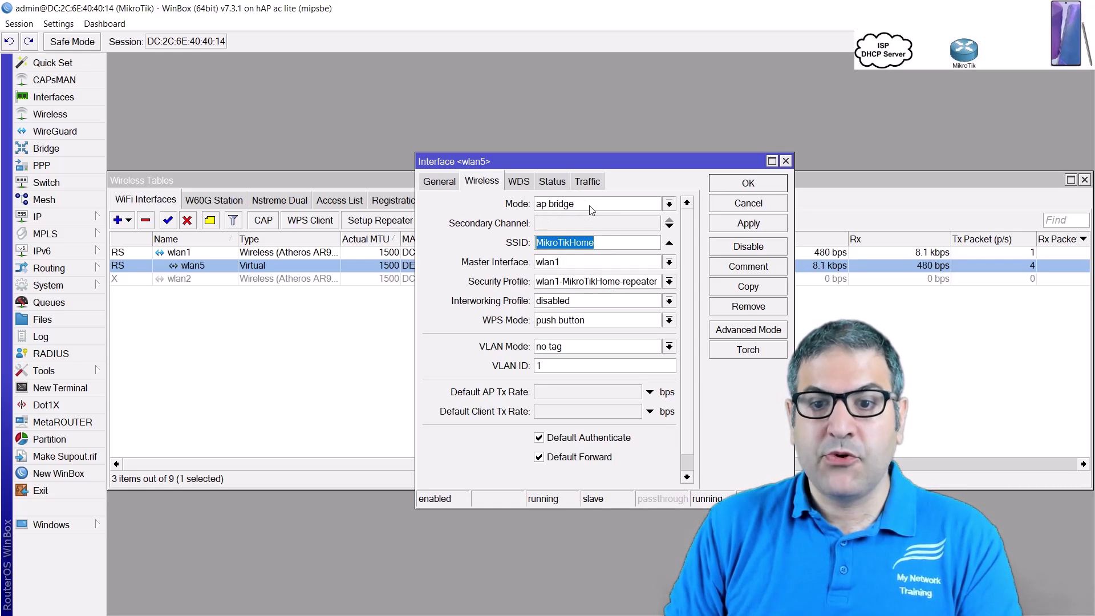
click(786, 161)
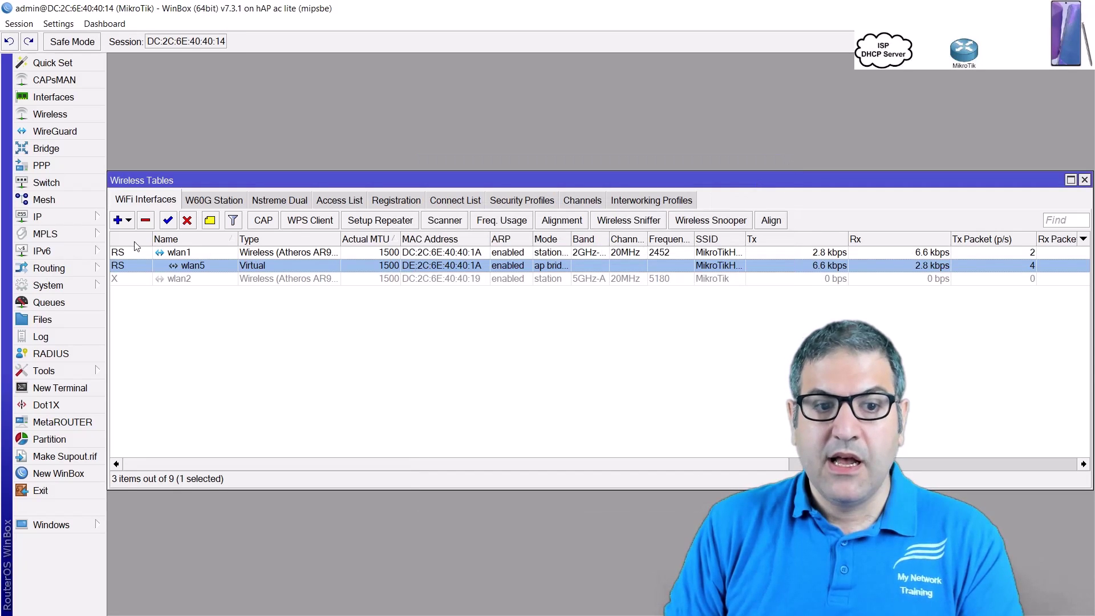
Inspect wlan1, then view wlan5's ap bridge settings on master wlan1 with SSID MikroTikHome
double_click(190, 254)
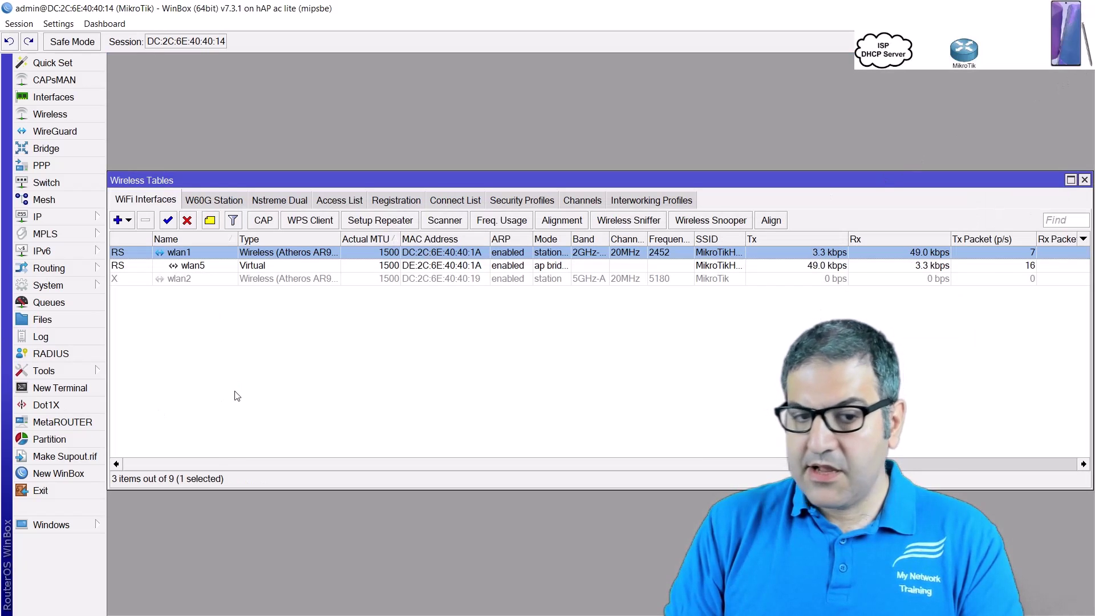
double_click(187, 268)
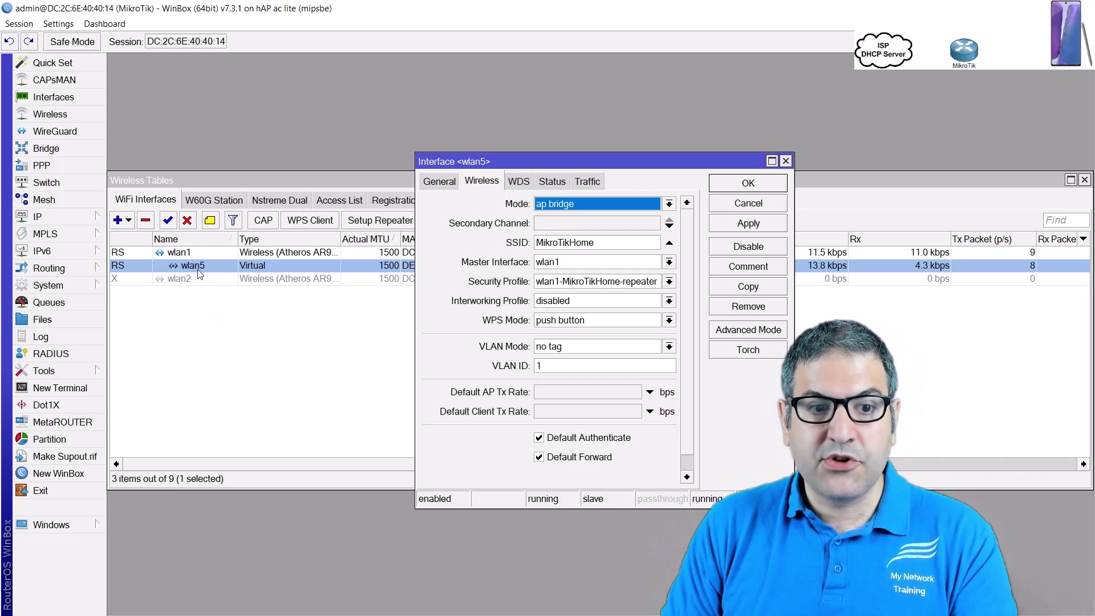
Change wlan5's SSID from MikroTikHome to MikroTikHome1, apply it and close the window
click(628, 243)
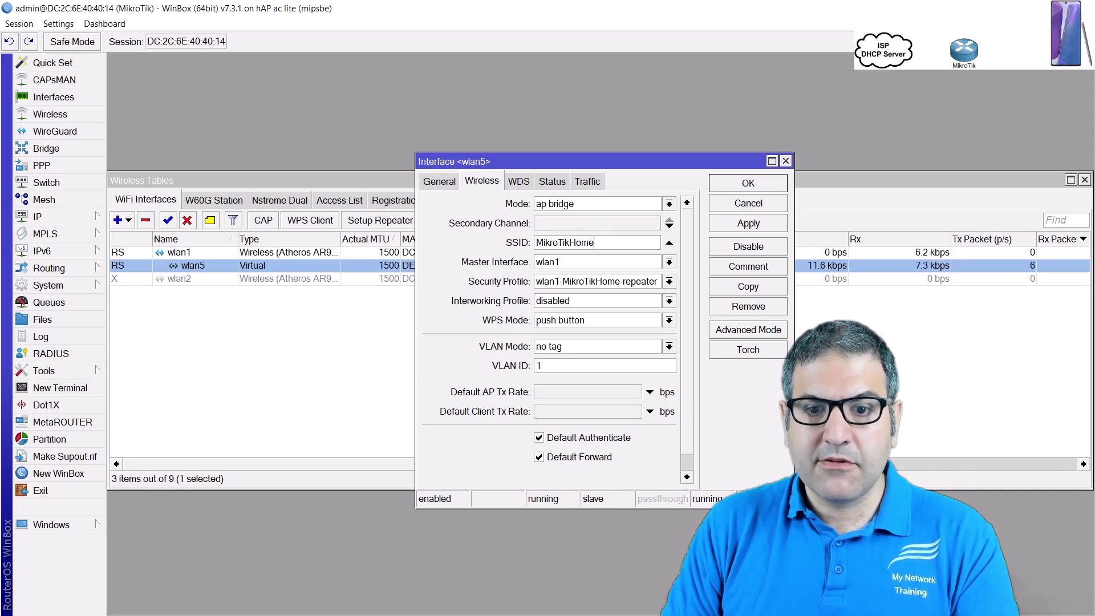
text(1)
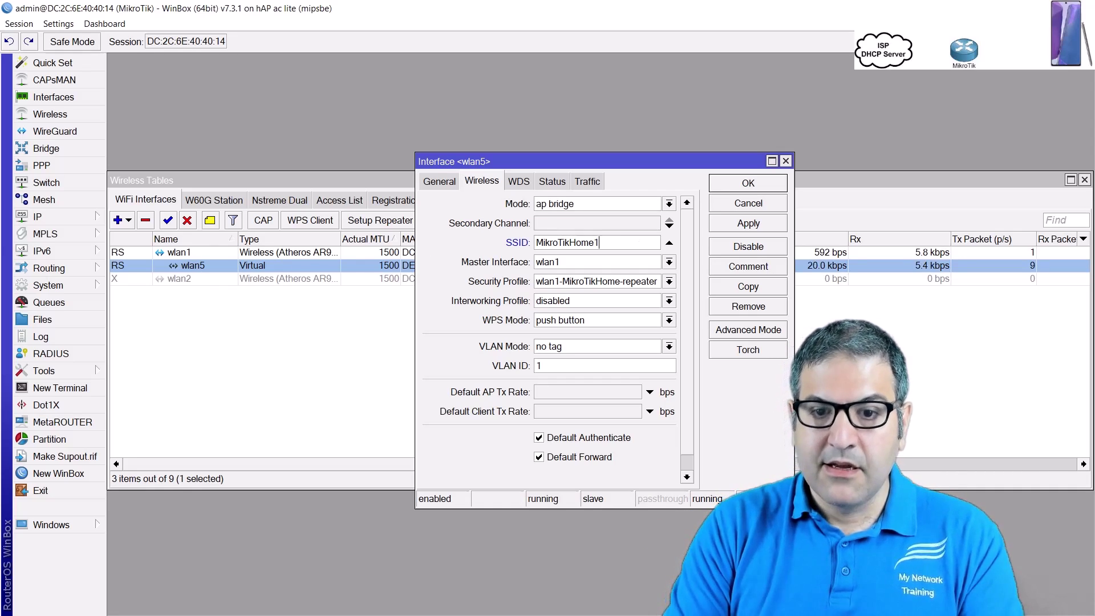
click(748, 224)
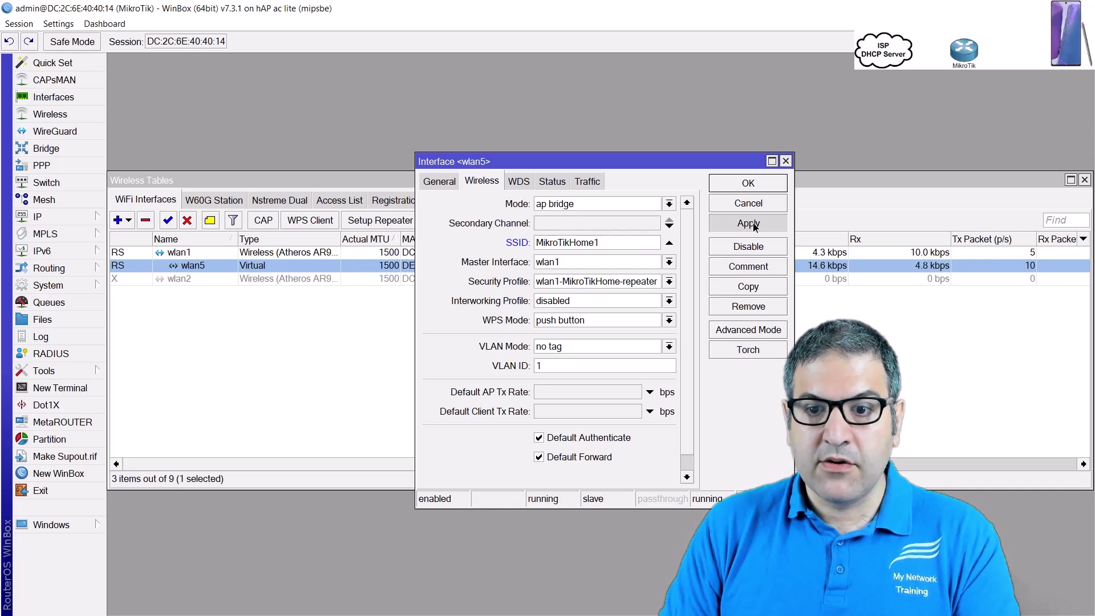
click(758, 189)
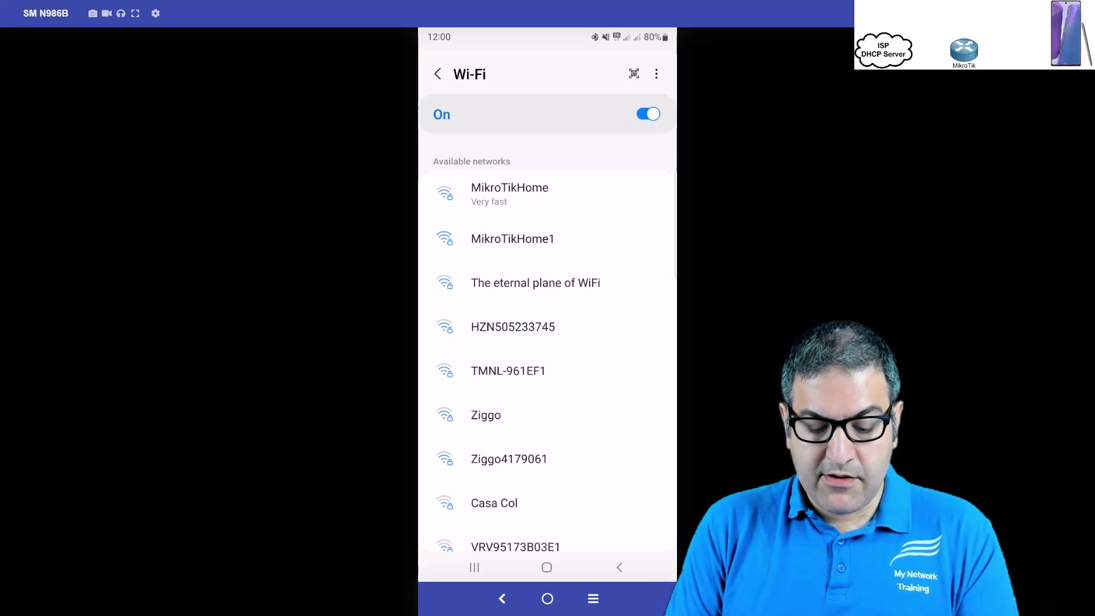
Join the phone to MikroTikHome1 with its password and ping google.com from the Ping app
click(512, 238)
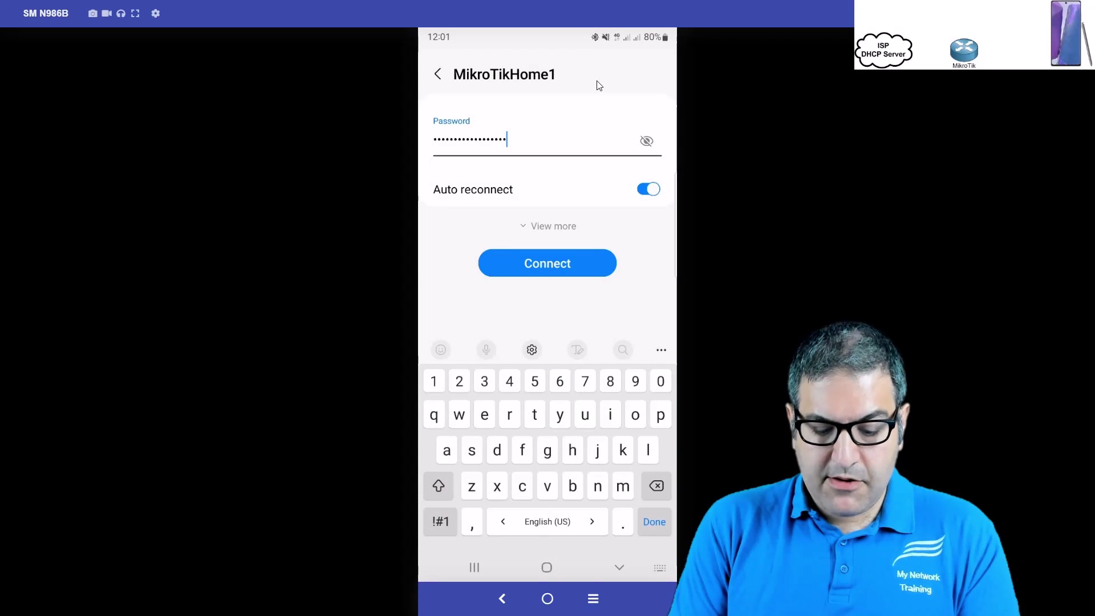
key(Return)
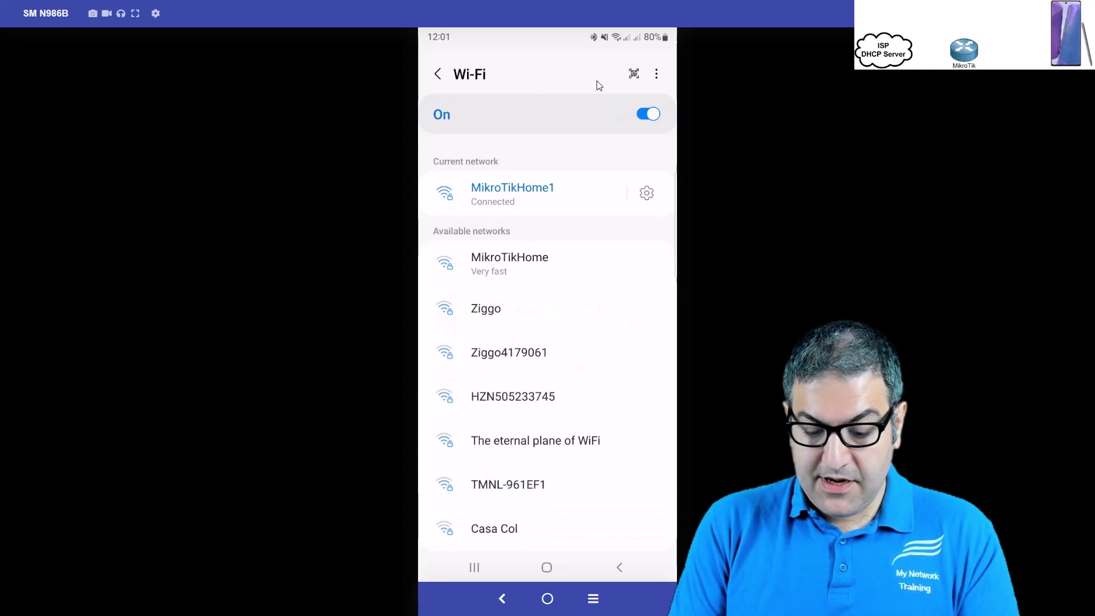
key(alt+s)
key(Return)
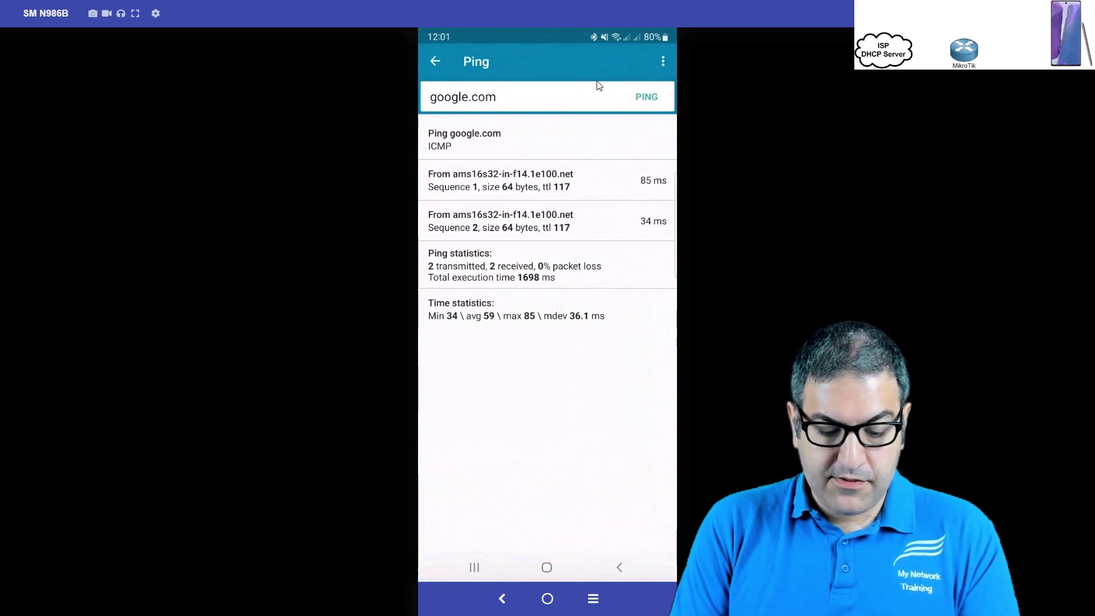
key(Return)
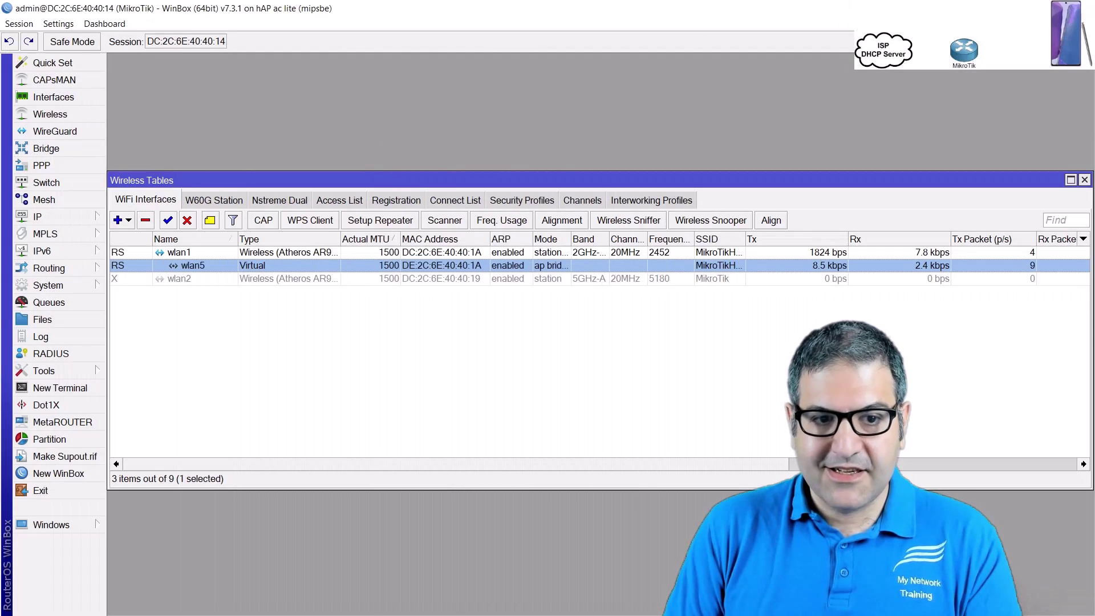
Close Wireless Tables and review the IP Address List and Route List
key(Escape)
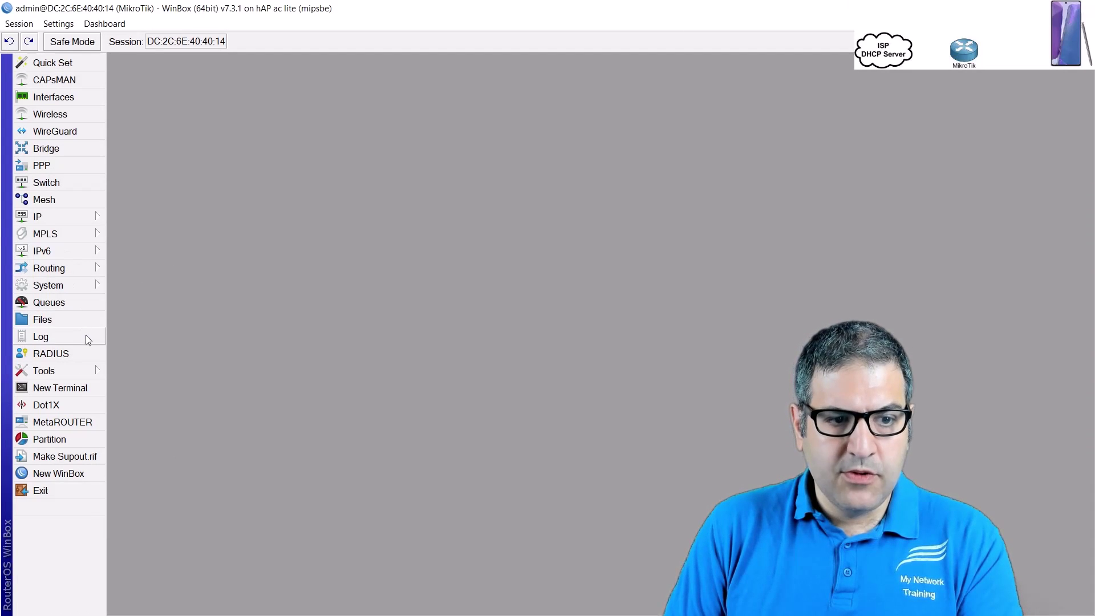
click(66, 215)
click(136, 198)
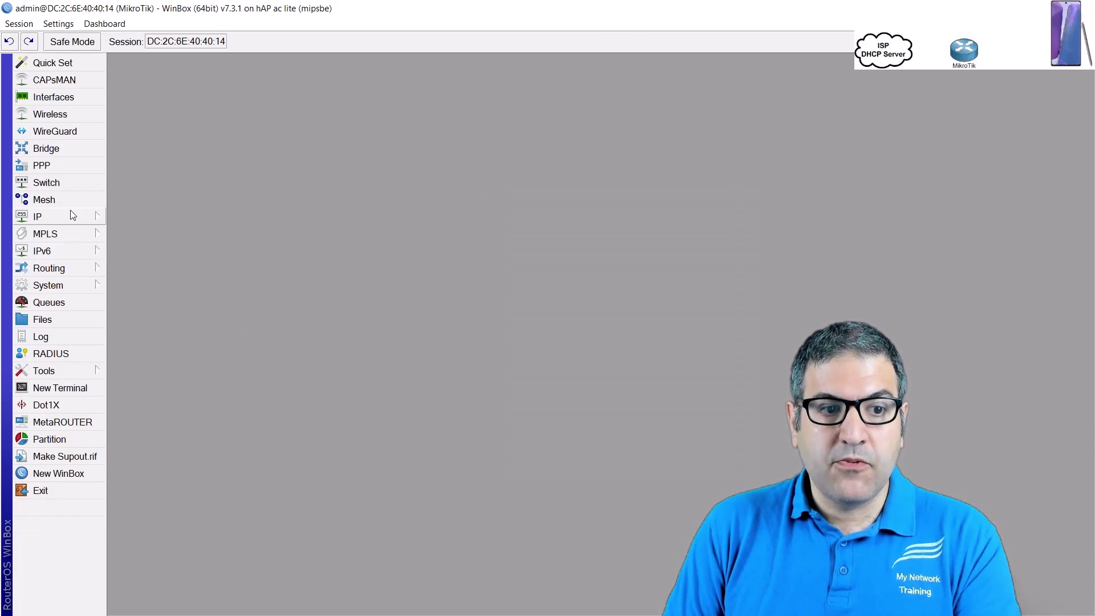
click(71, 214)
click(148, 415)
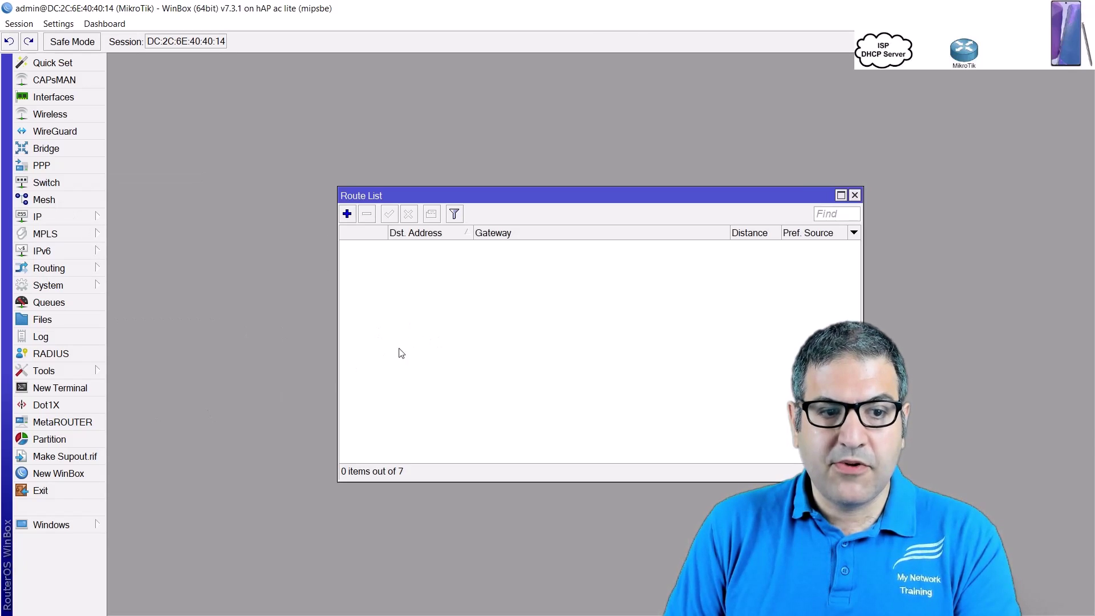
key(Escape)
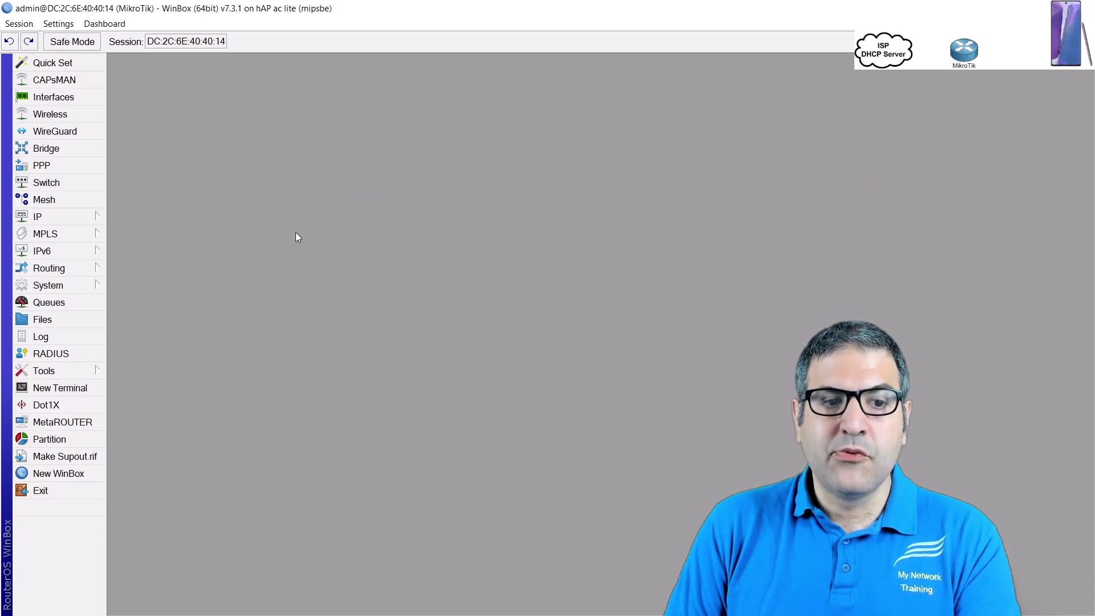
Log in as admin in a new terminal and ping 8.8.8.8, stopping it at 100% packet loss
click(81, 393)
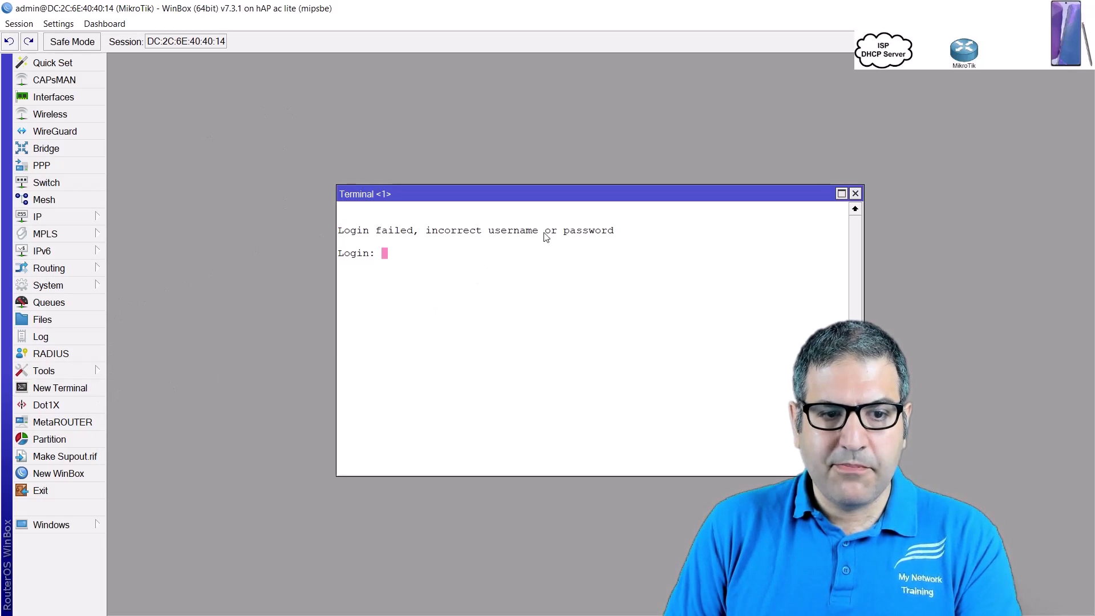
text(admin)
key(Return)
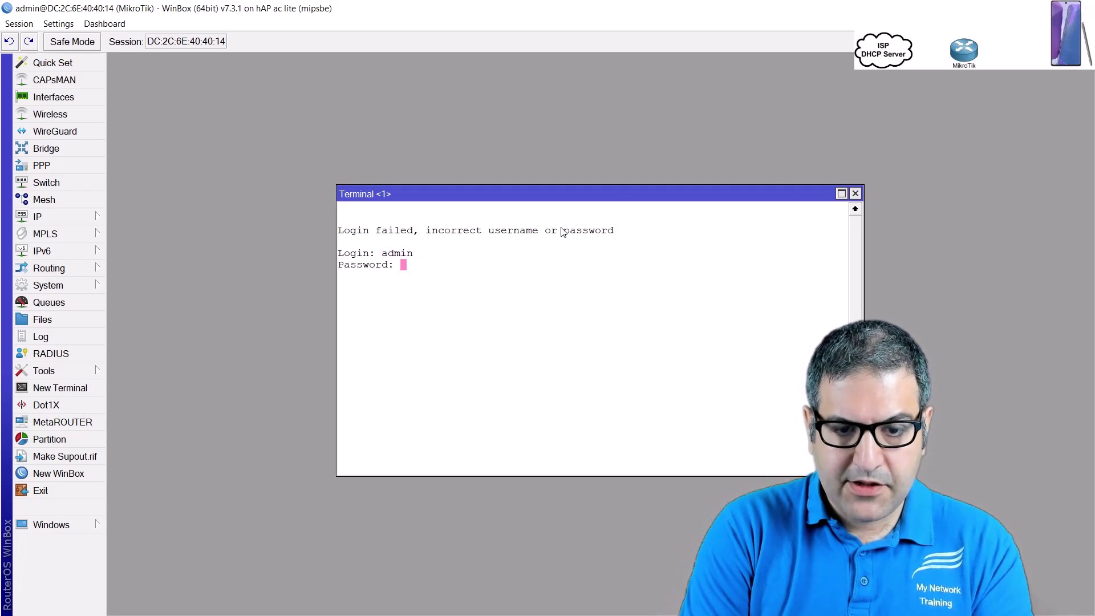
key(Return)
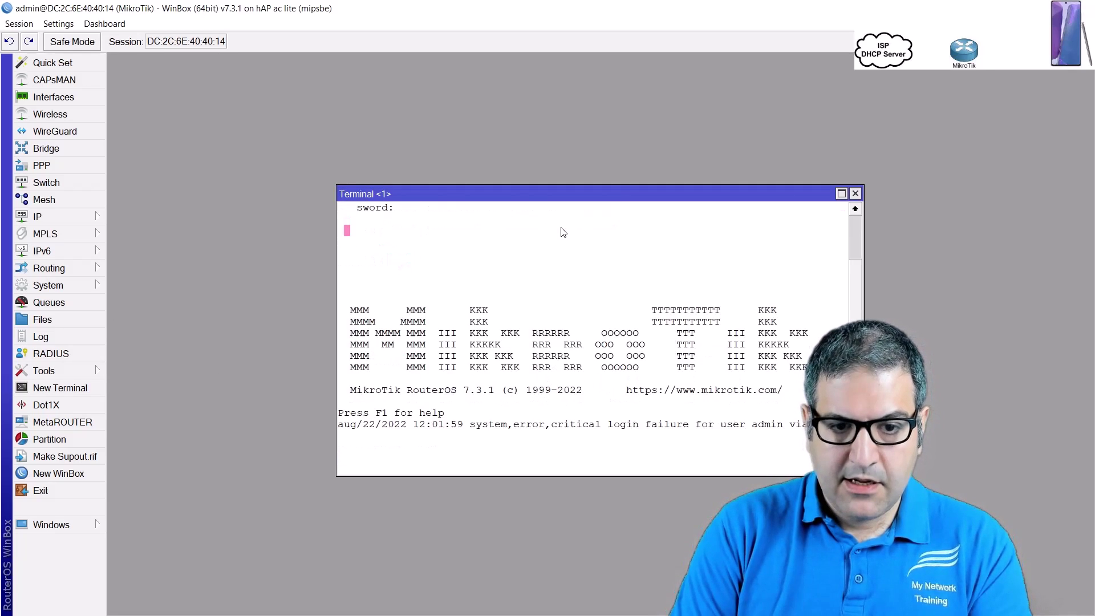
text(ping 8.8.8.8)
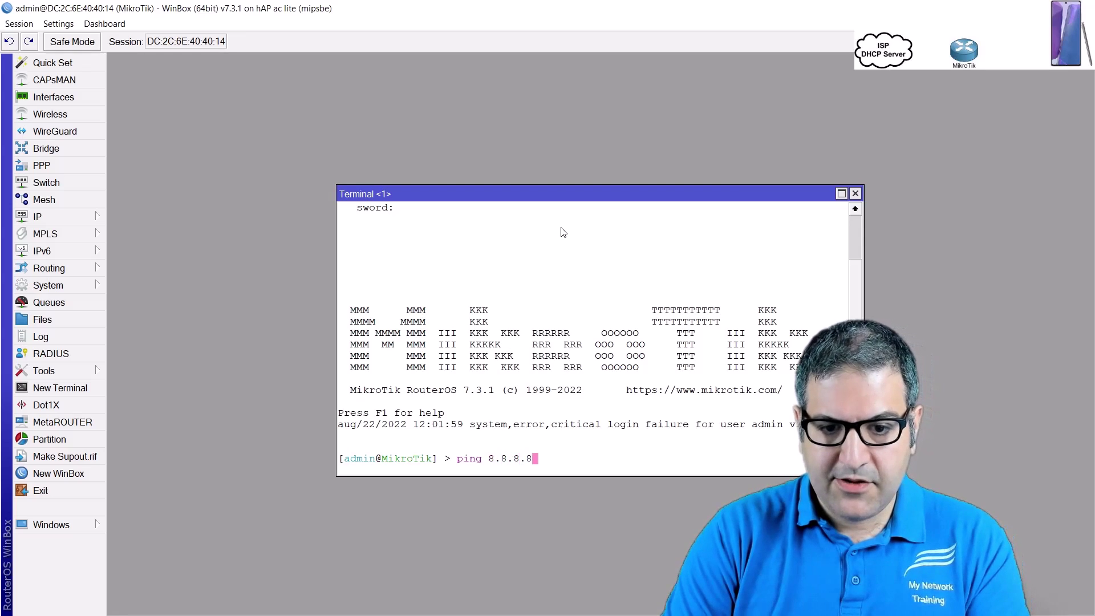
key(Return)
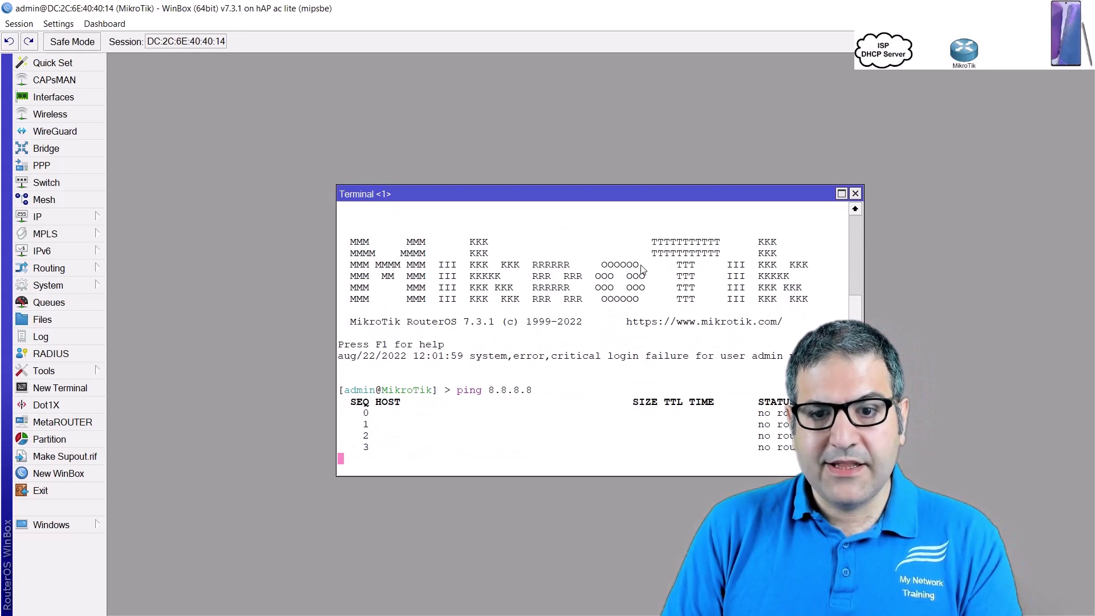
key(ctrl+c)
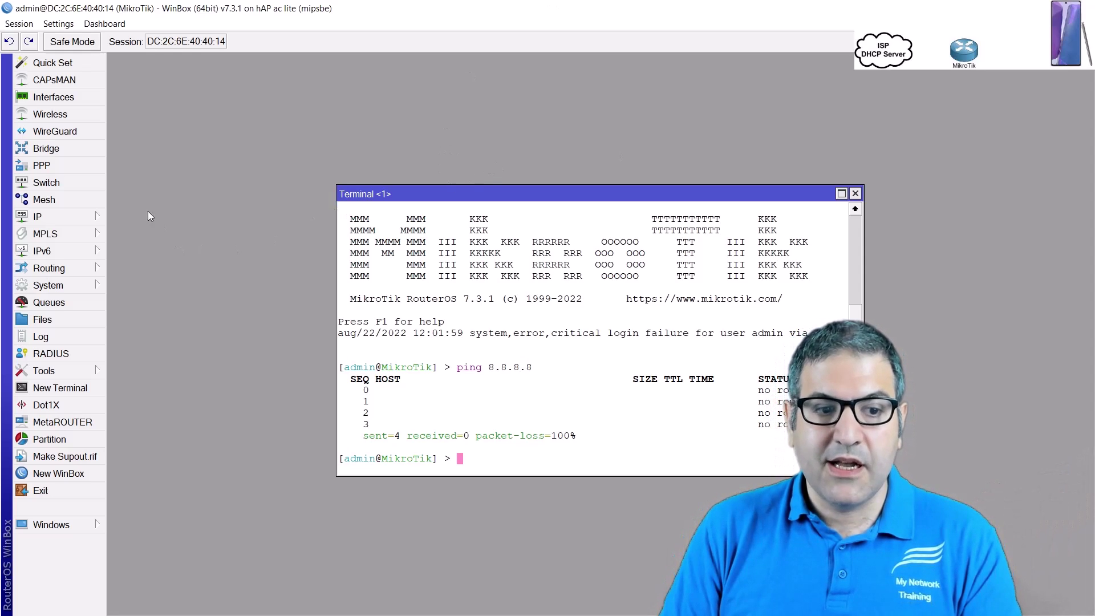
Open a new WinBox session to MikroTik1 at 10.0.0.1 and expand its IP menu
click(70, 475)
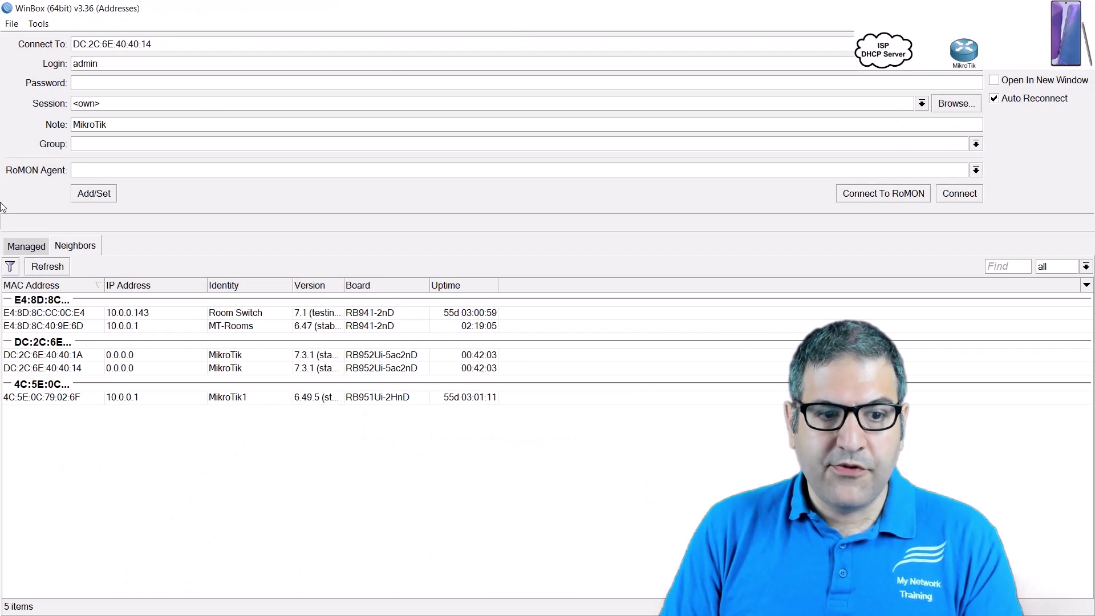
click(49, 398)
double_click(49, 398)
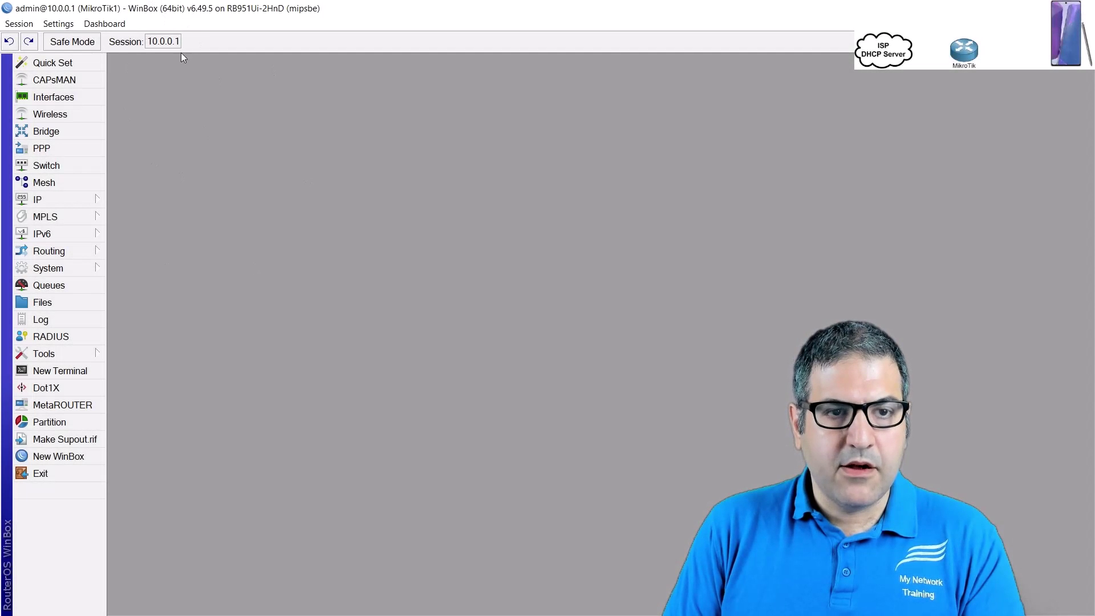
click(51, 199)
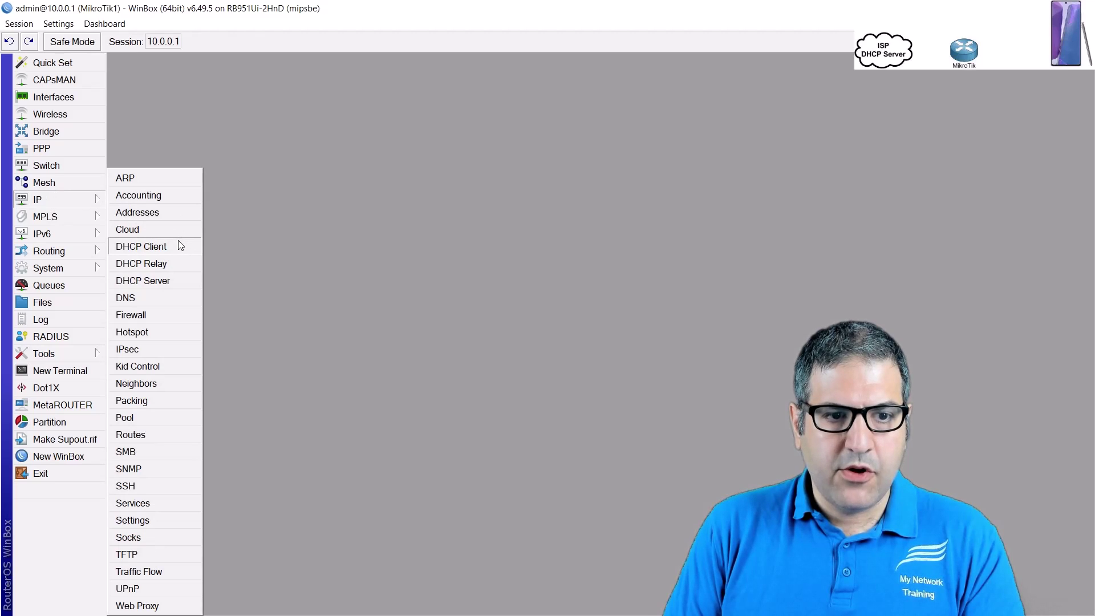
Show MikroTik1's DHCP Server leases maximized, with a wider Active Host Name column
click(163, 281)
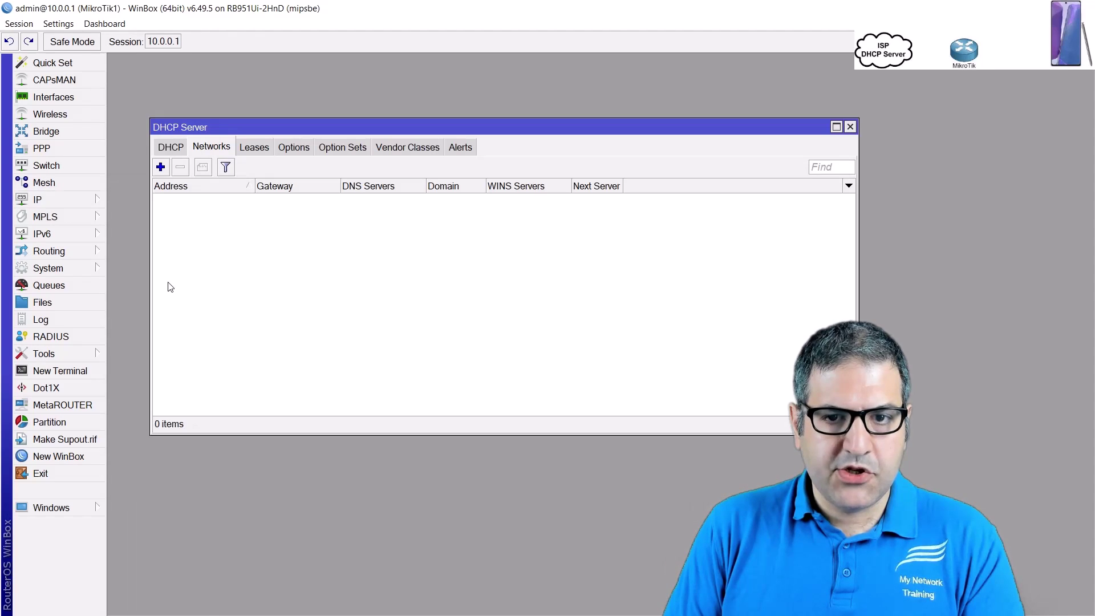
click(254, 148)
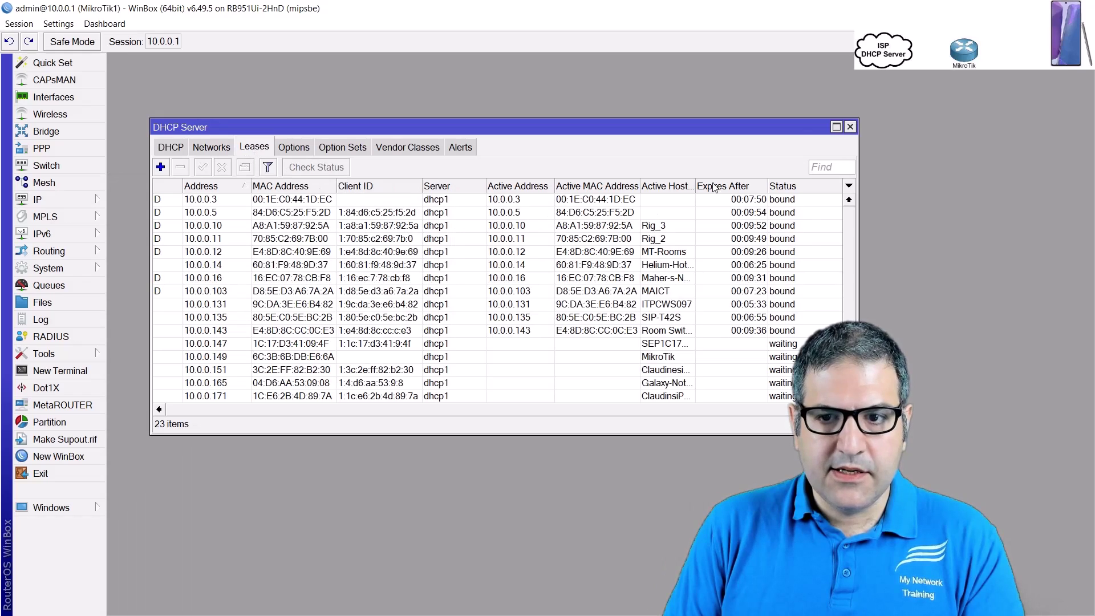
click(837, 126)
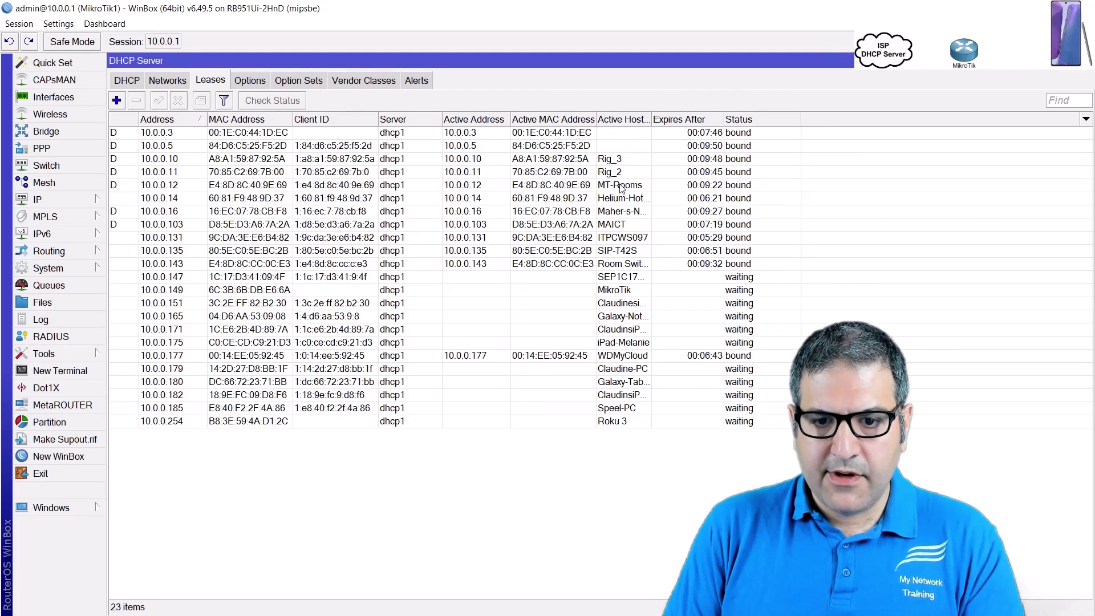
drag(651, 119, 762, 119)
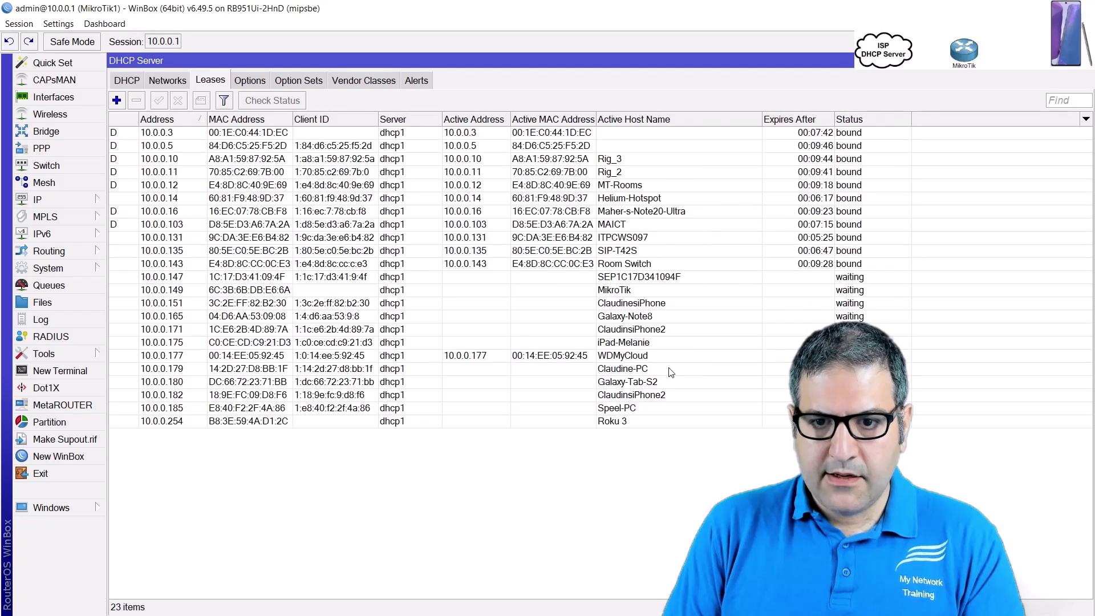
Select the phone's 10.0.0.16 lease and delete it
click(626, 200)
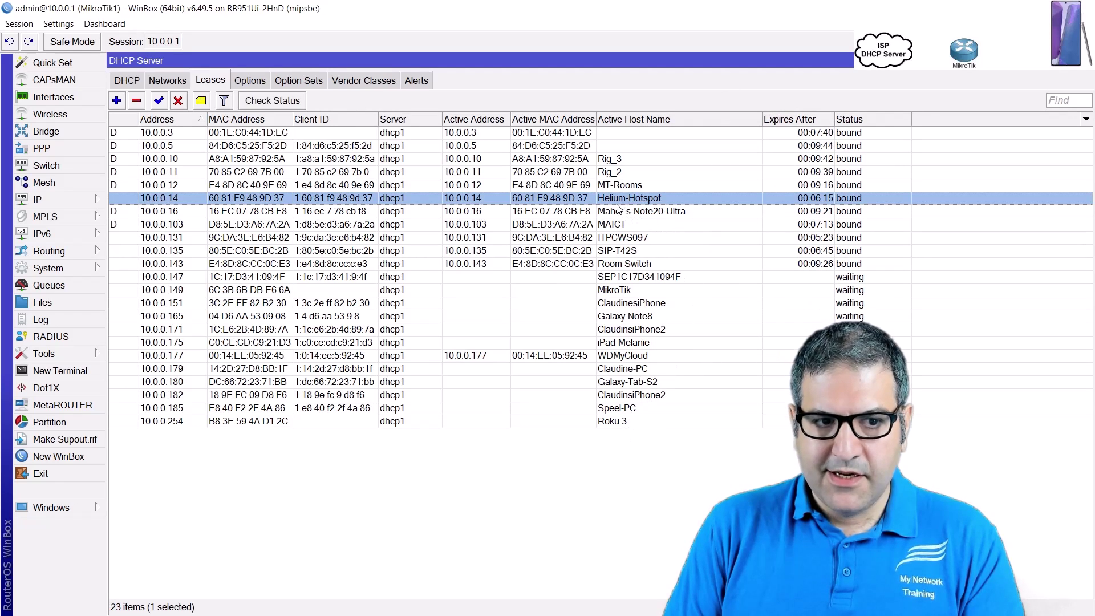
click(620, 211)
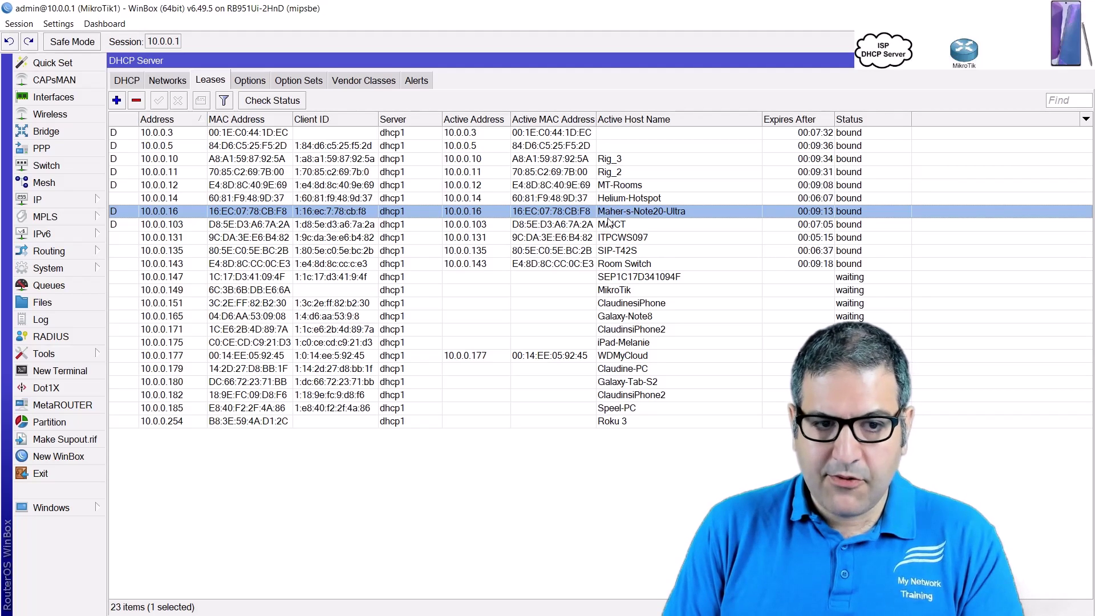
click(137, 102)
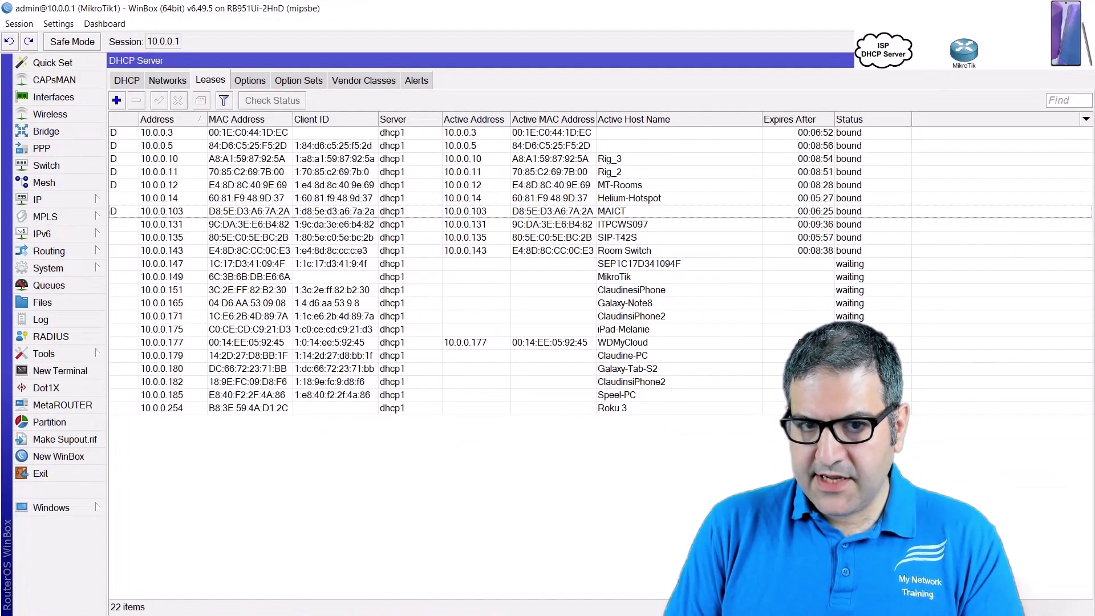
Arrange WinBox beside the phone mirror window, enlarge its interface text and maximize it
click(1054, 8)
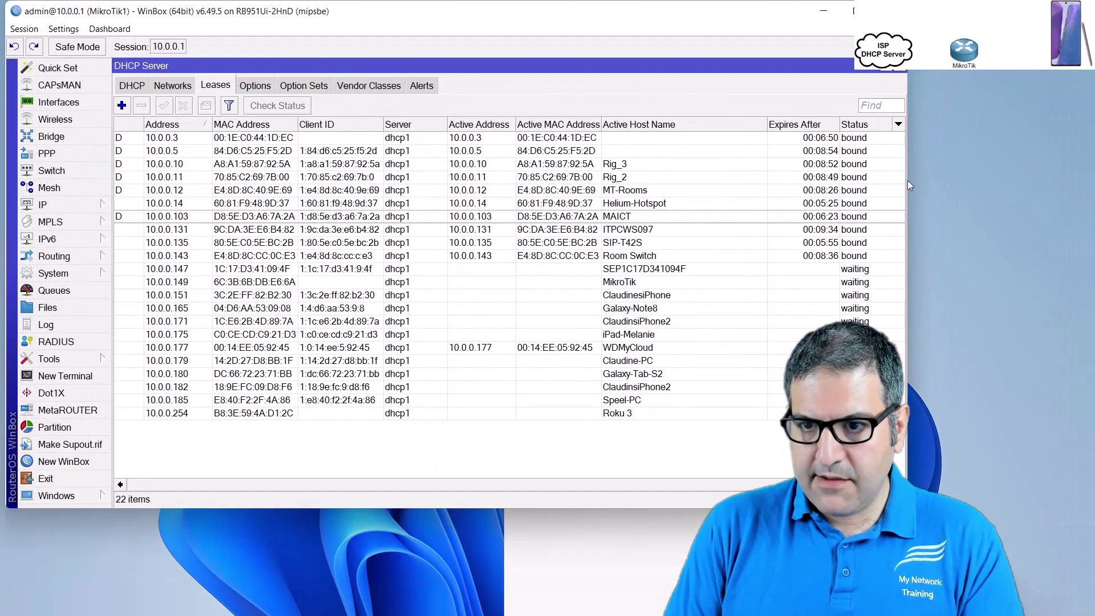
drag(907, 181, 513, 205)
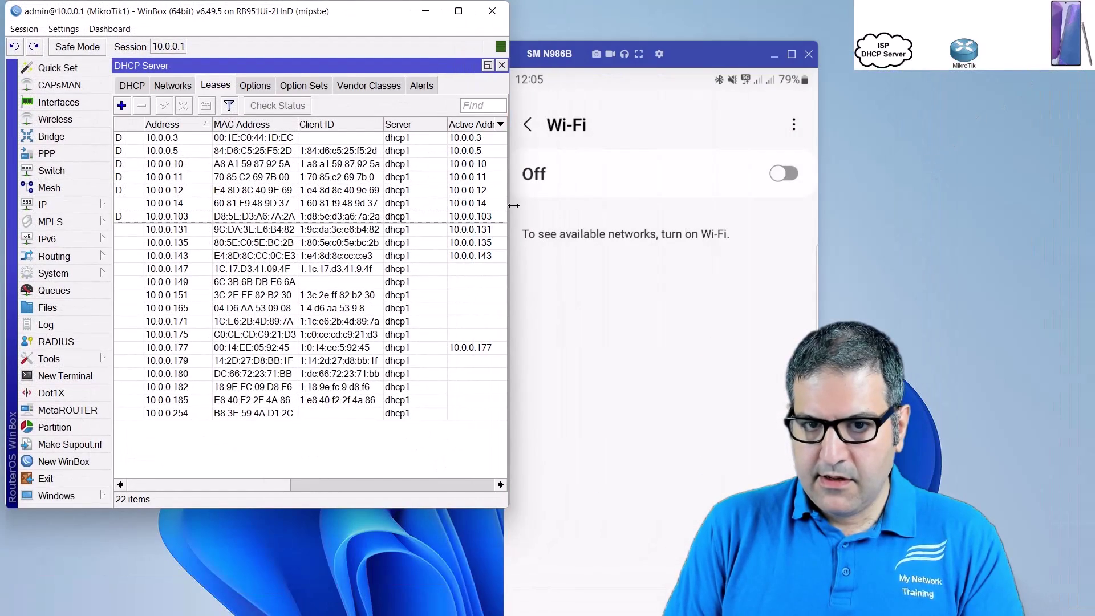
drag(678, 54, 758, 45)
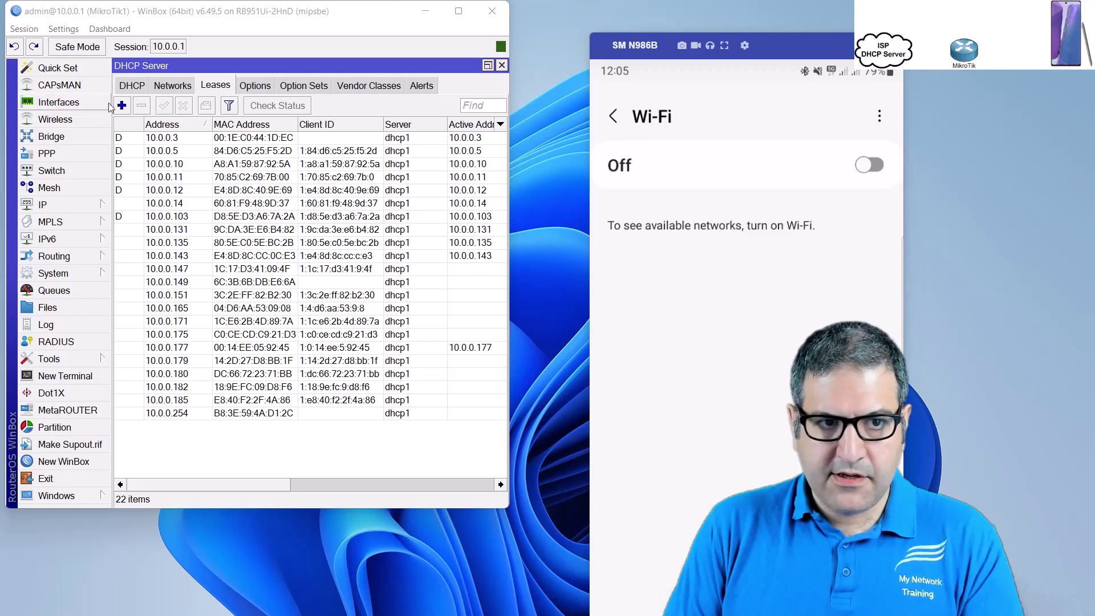
click(64, 29)
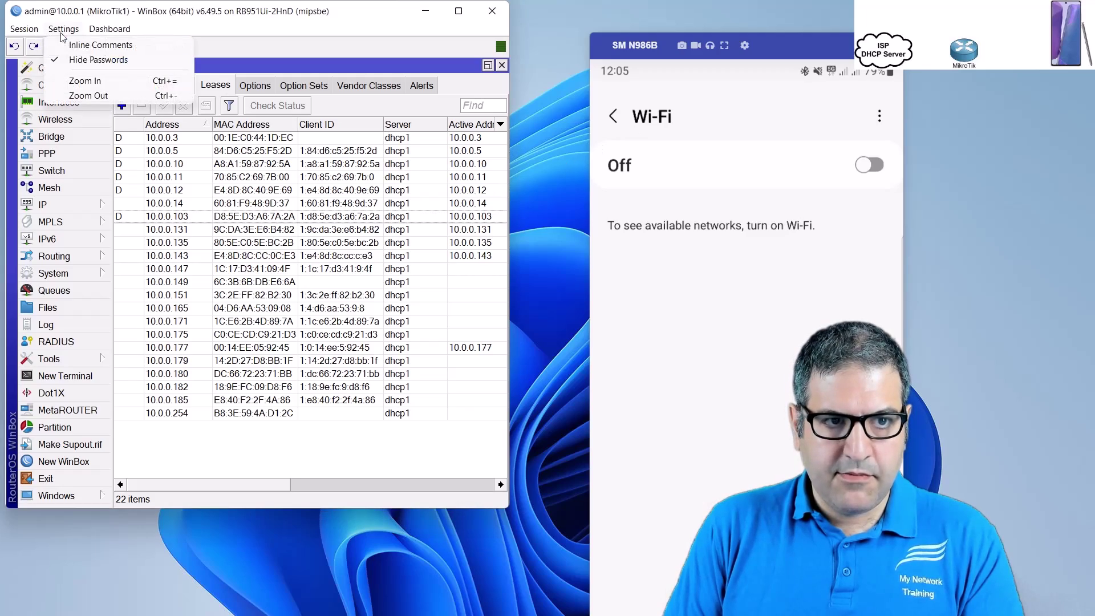
click(78, 80)
click(458, 11)
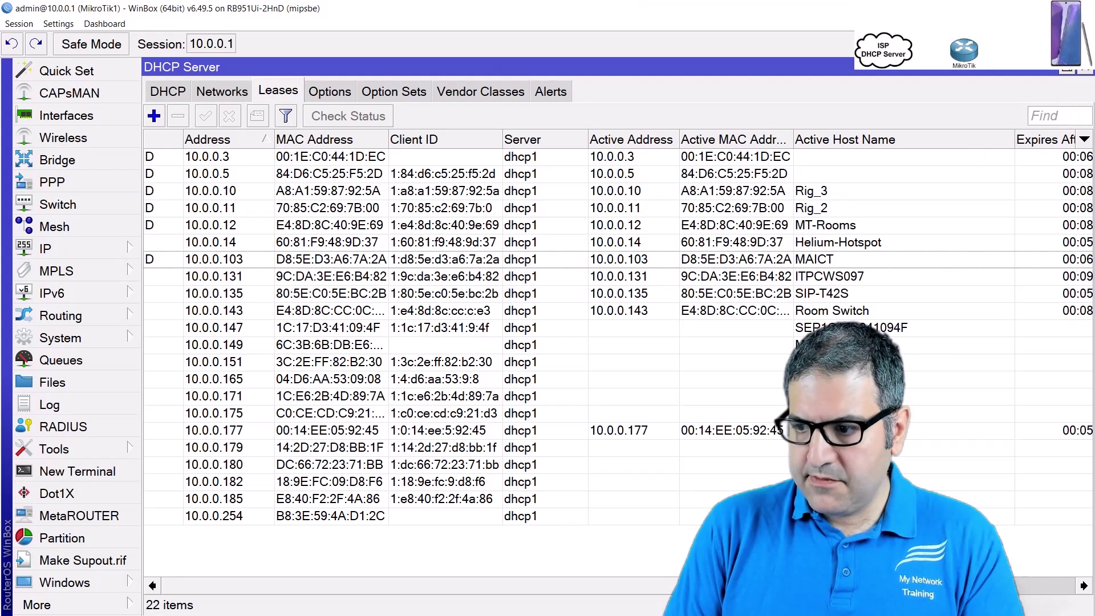
Move the phone mirror window aside, then hide it to uncover the full lease list
key(alt+Tab)
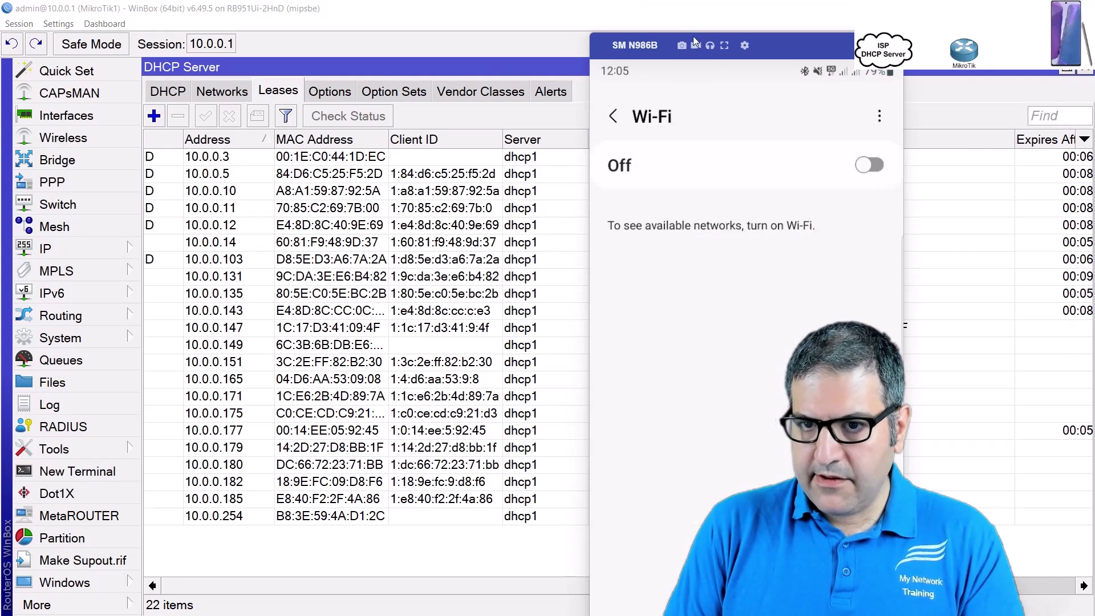
drag(694, 38, 495, 409)
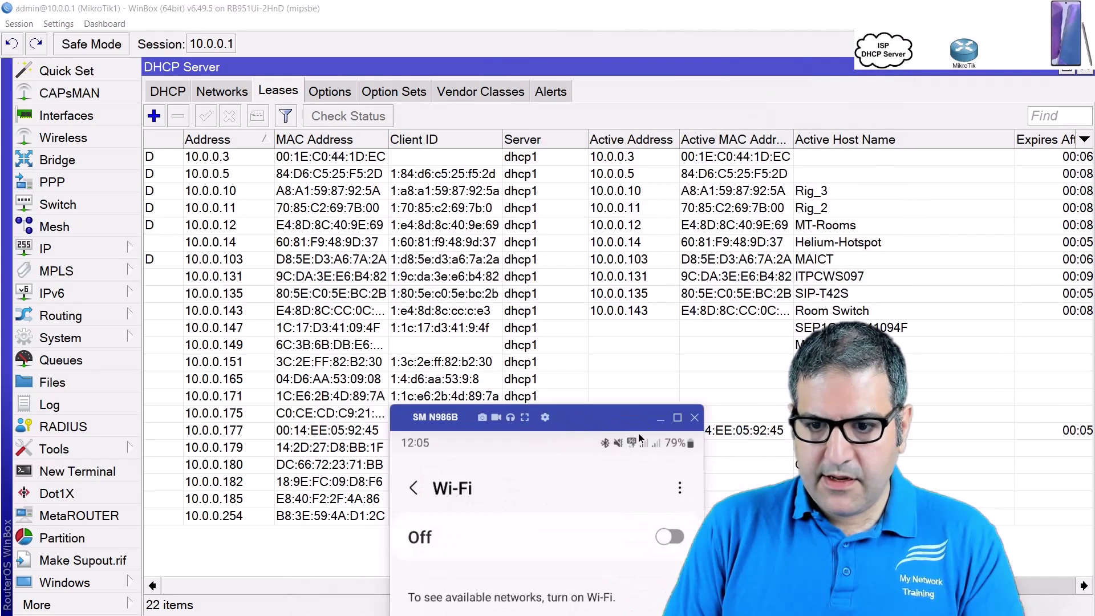
drag(640, 437, 532, 346)
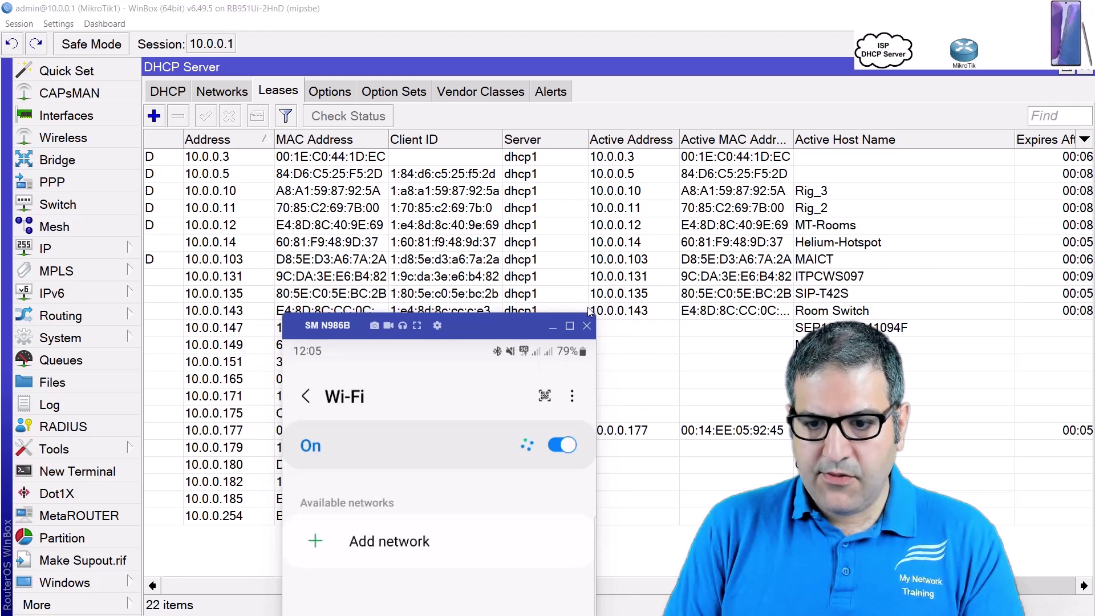
click(550, 327)
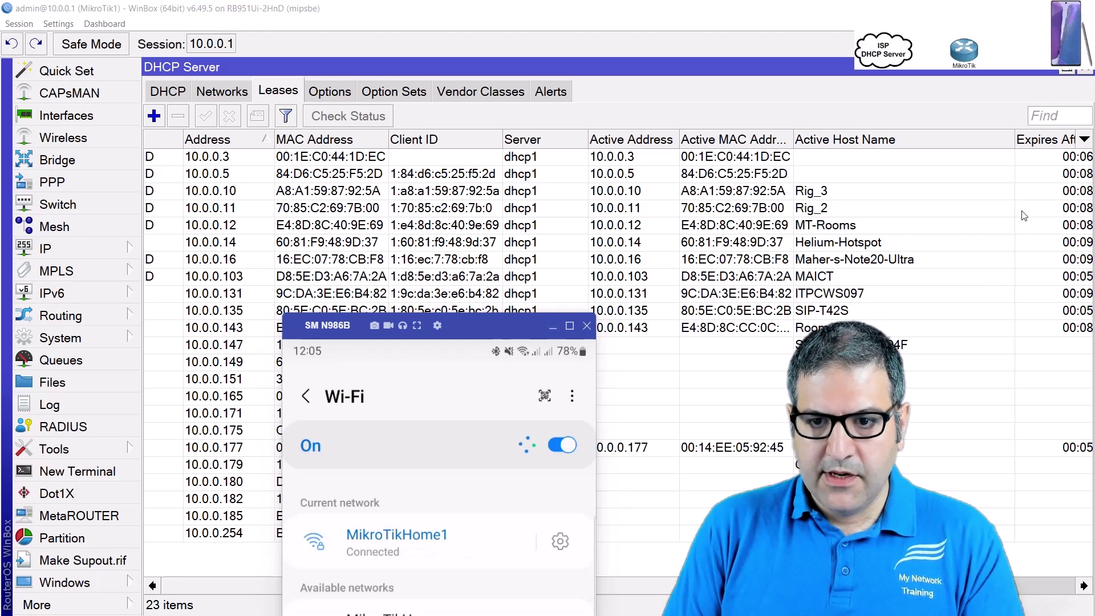
Open and review the details of the phone's bound 10.0.0.16 lease
click(668, 262)
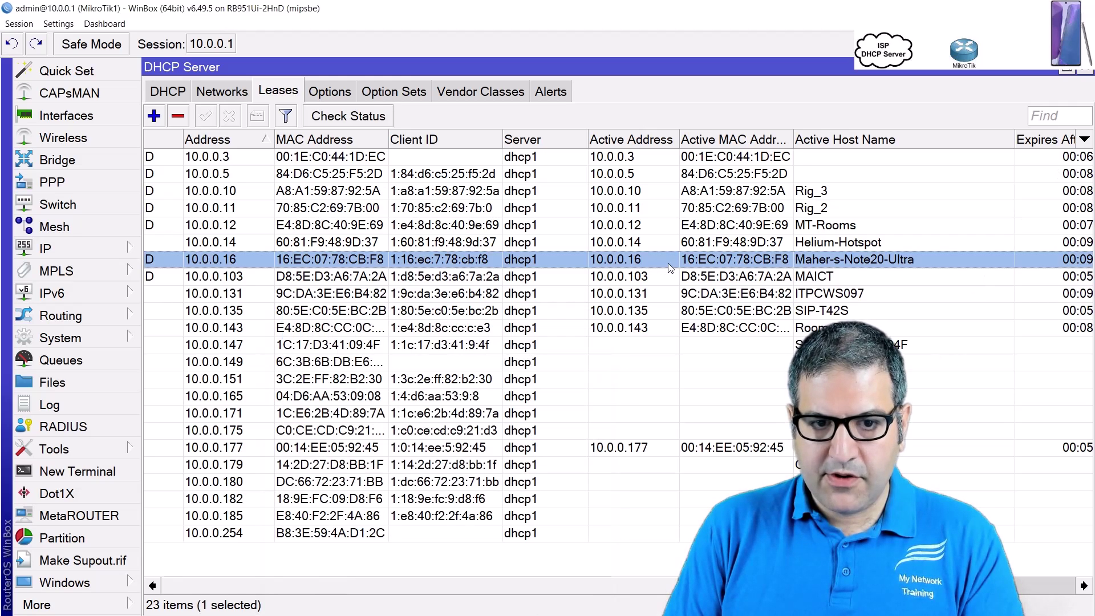
double_click(669, 262)
click(816, 176)
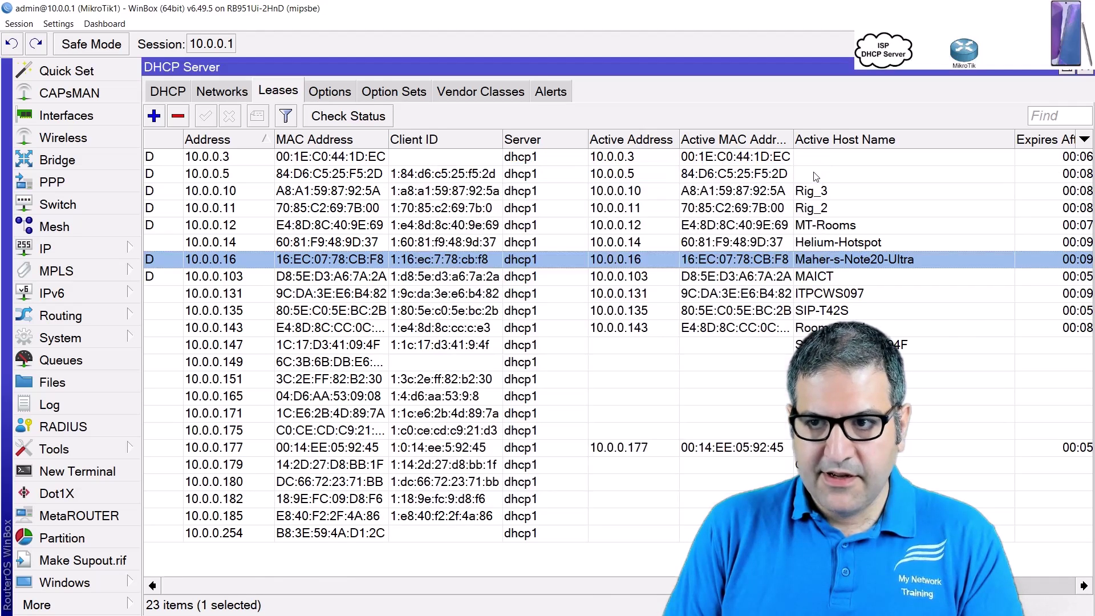
Return the WinBox interface text to its normal size
click(57, 24)
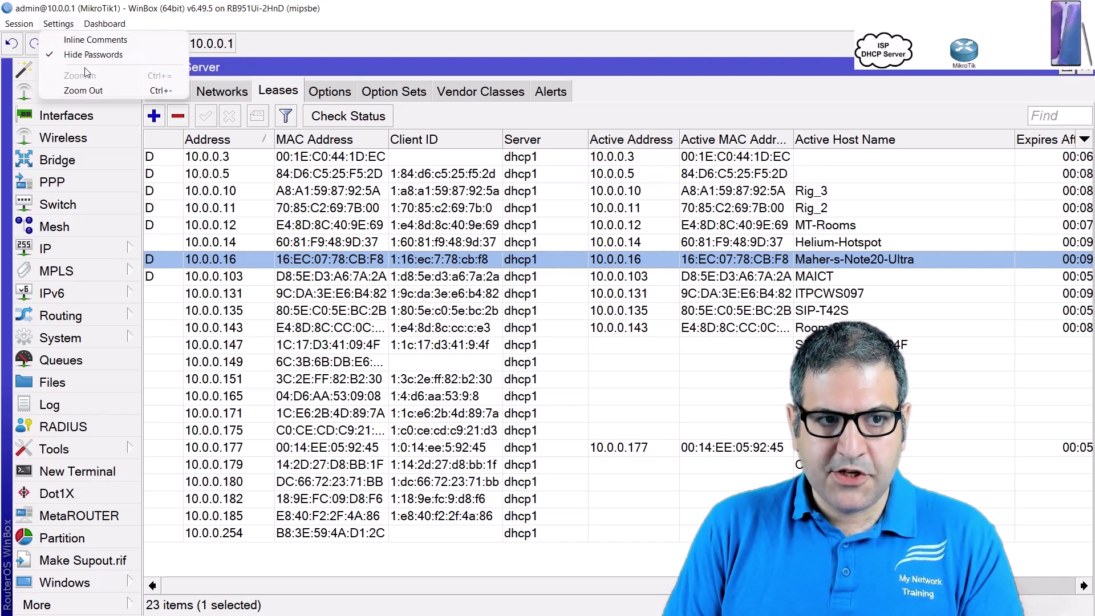
click(80, 53)
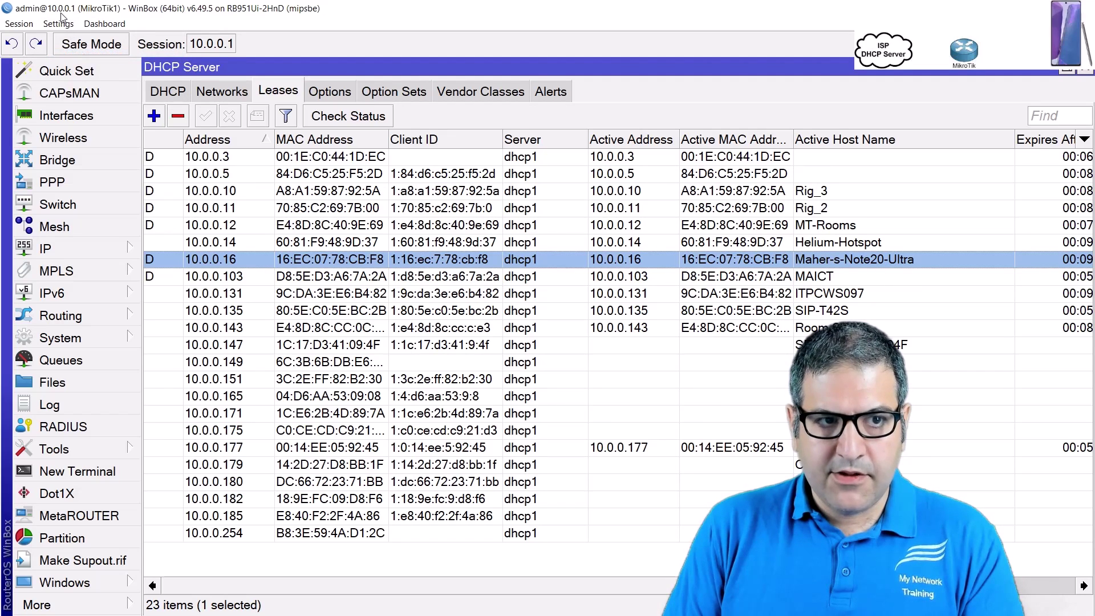
click(57, 24)
click(74, 91)
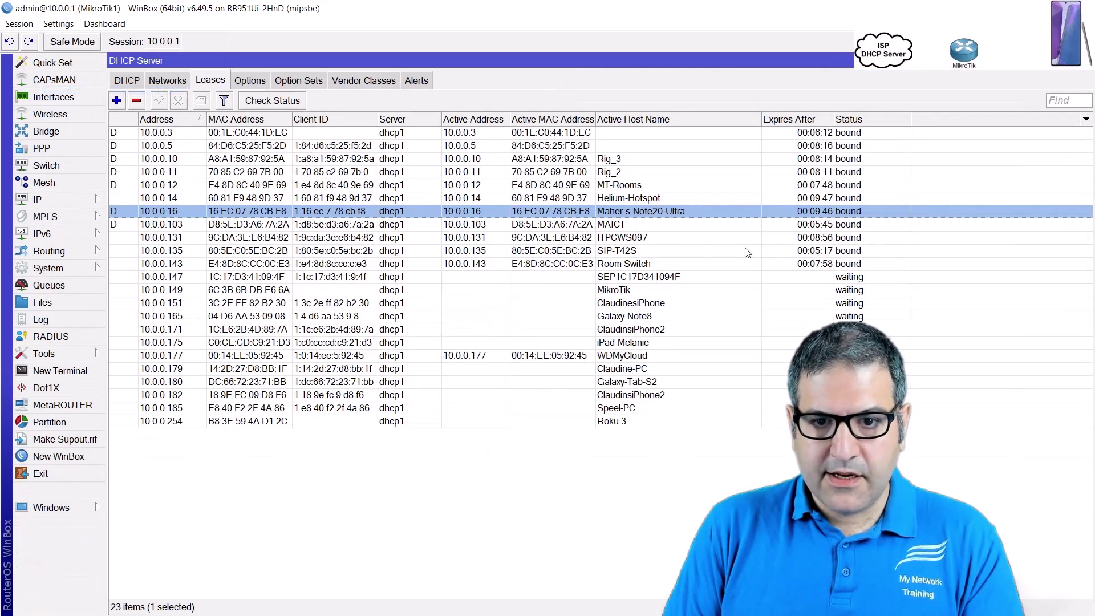